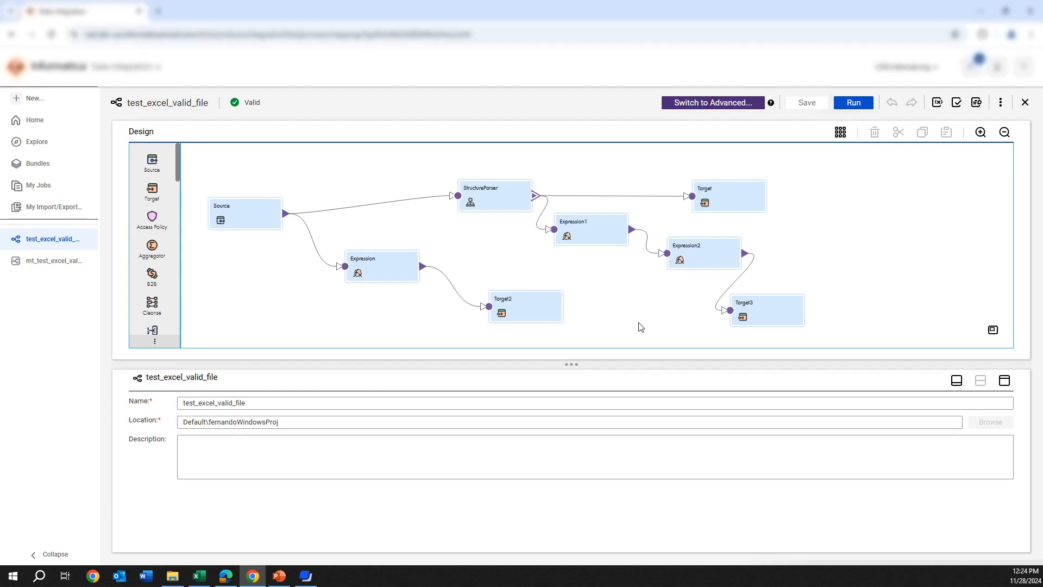
Create a new Intelligent Structure Model component and name it test_excel
{"action": "left_click", "coordinate": [41, 102]}
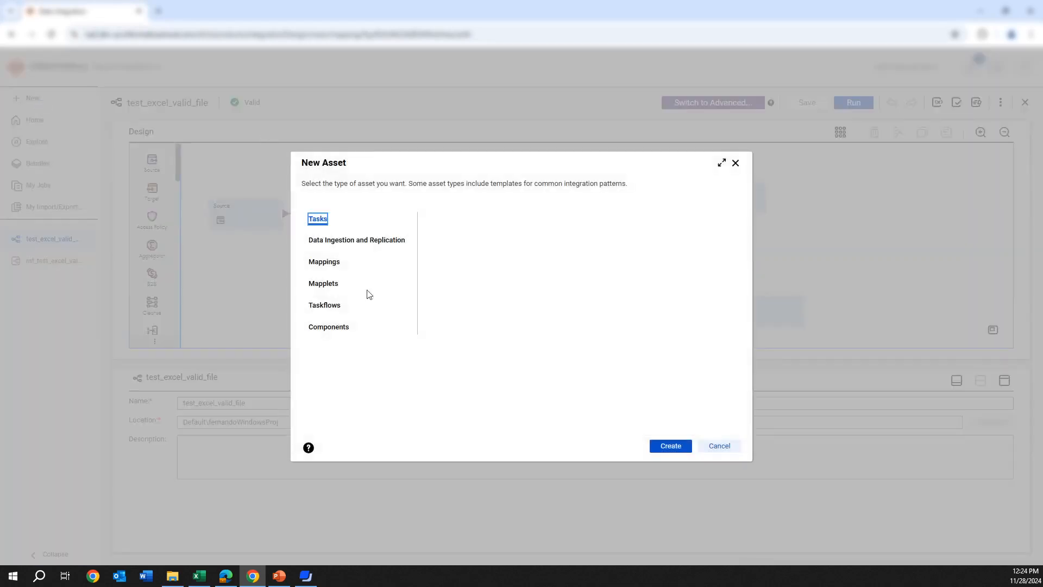
{"action": "left_click", "coordinate": [326, 327]}
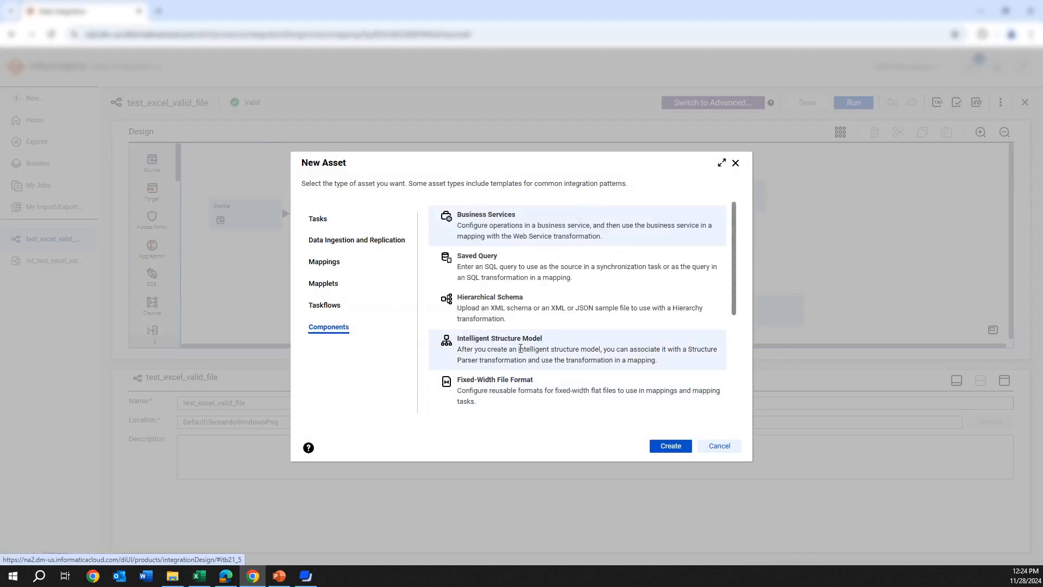
{"action": "left_click", "coordinate": [580, 357]}
{"action": "left_click", "coordinate": [674, 446]}
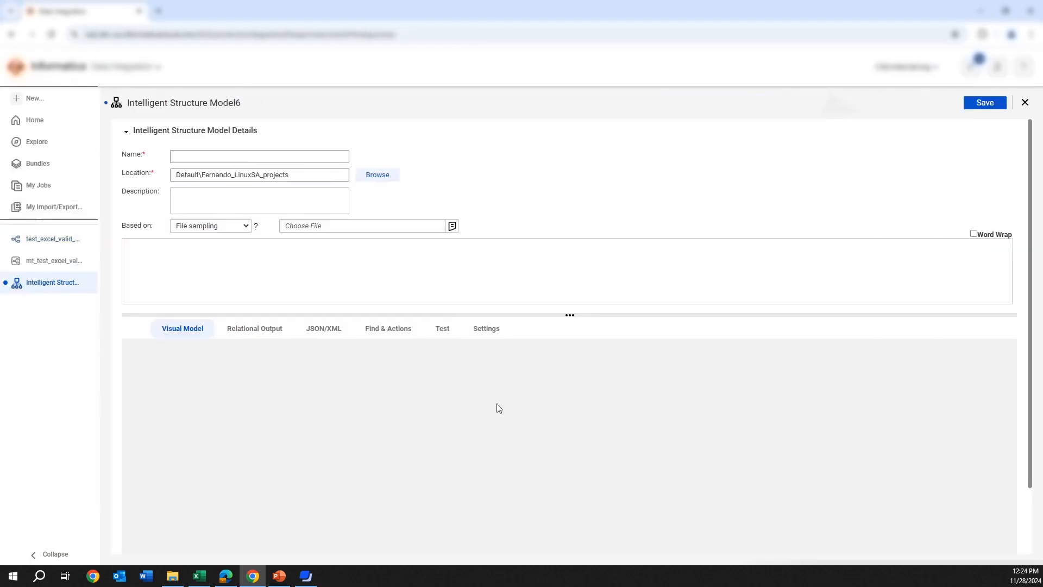
{"action": "left_click", "coordinate": [246, 157]}
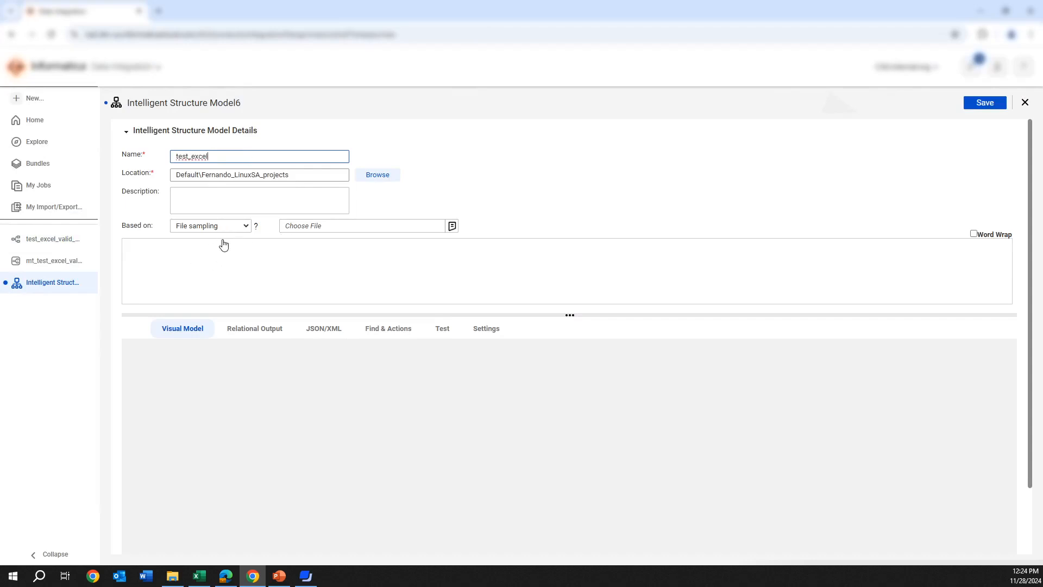
Check the sample workbook in Excel, then load tgt_excel_in.xls as the file the structure model is based on
{"action": "left_click", "coordinate": [194, 580]}
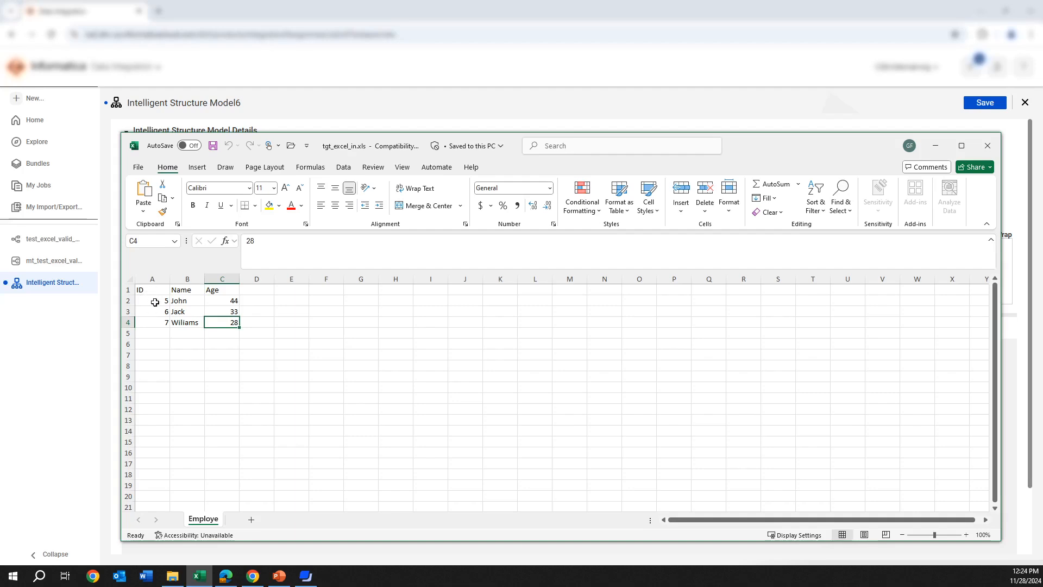
{"action": "left_click", "coordinate": [936, 146]}
{"action": "left_click", "coordinate": [453, 228]}
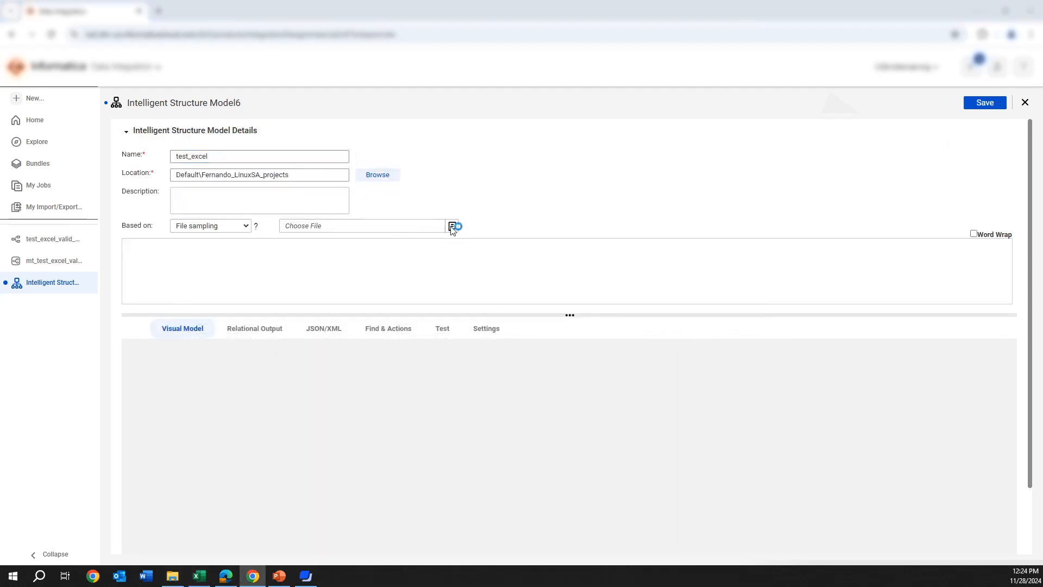
{"action": "left_click", "coordinate": [237, 112]}
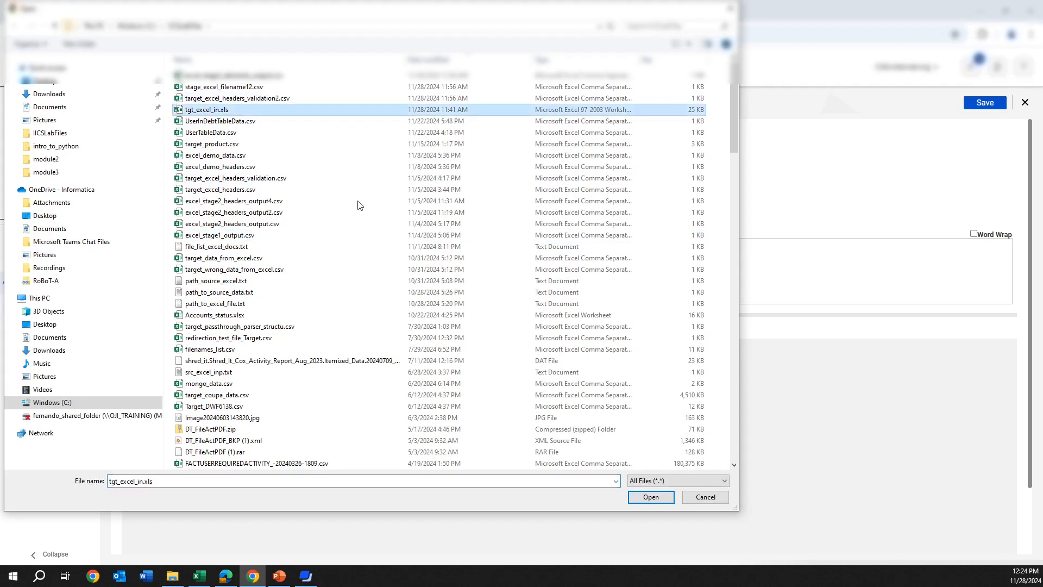
{"action": "left_click", "coordinate": [661, 501]}
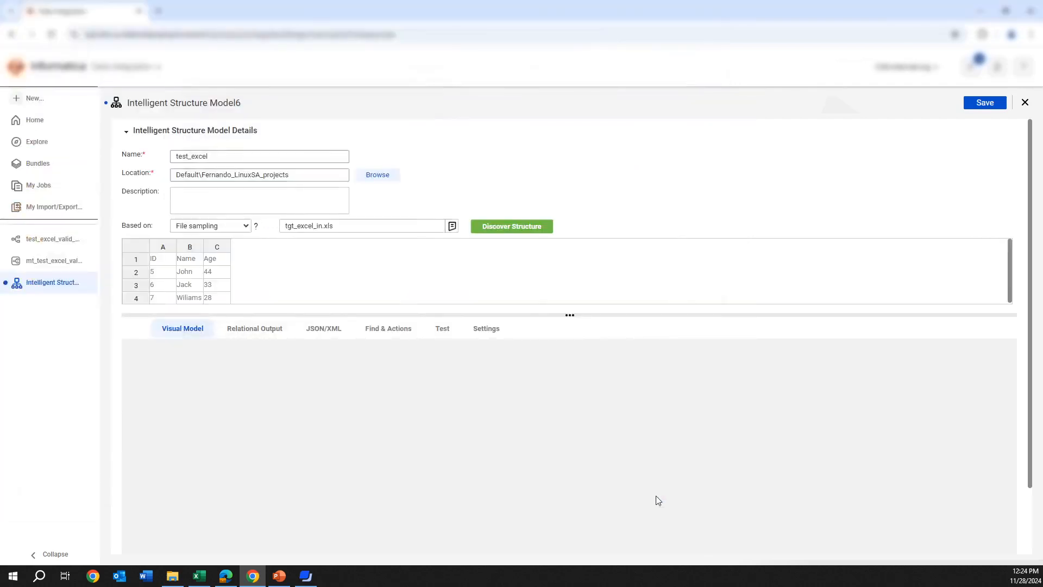
Discover the structure of the sample file, display its relational output, and save the model
{"action": "left_click", "coordinate": [512, 227]}
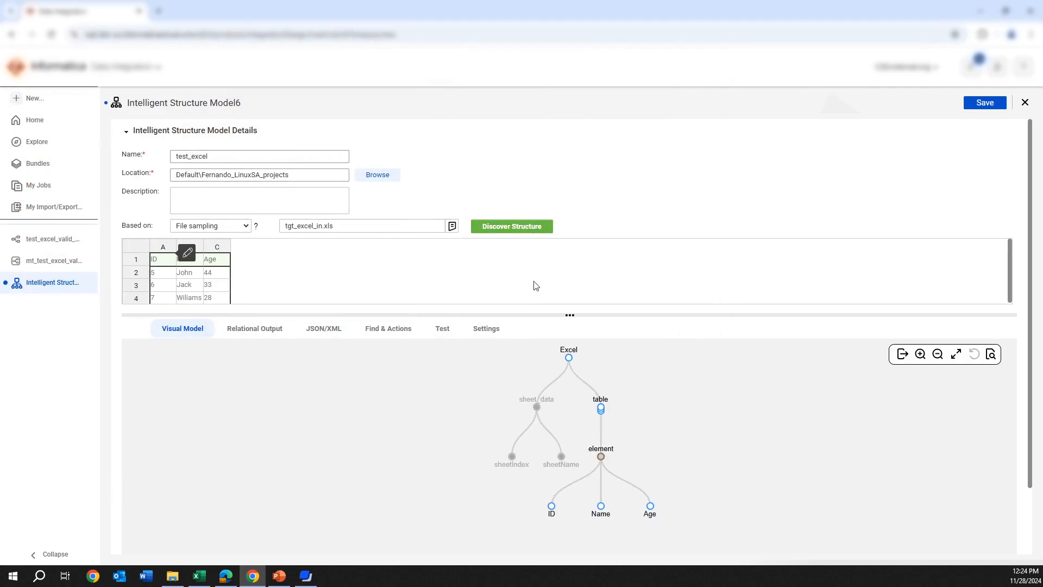
{"action": "left_click", "coordinate": [257, 330]}
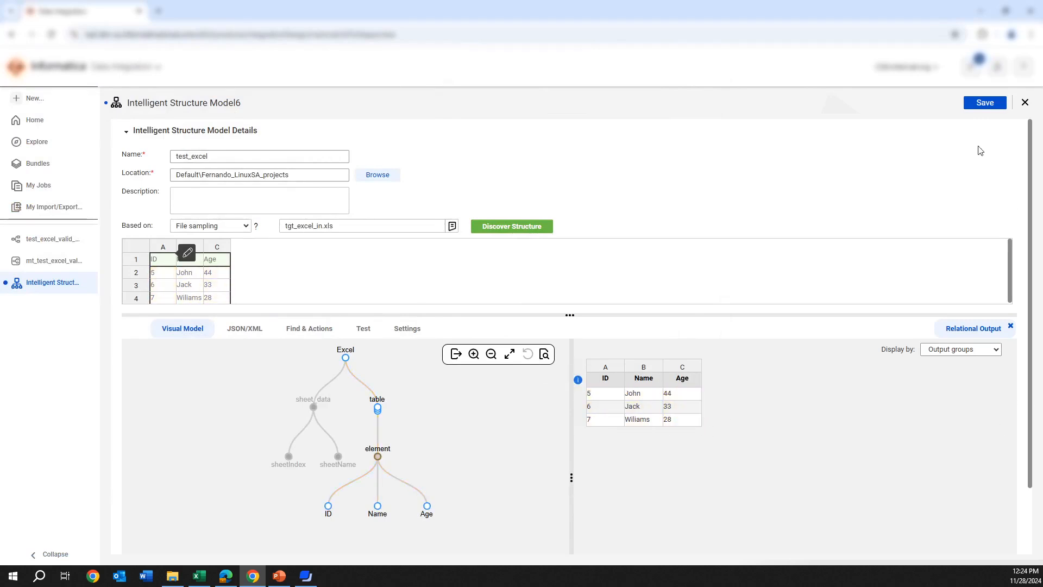
{"action": "left_click", "coordinate": [975, 107]}
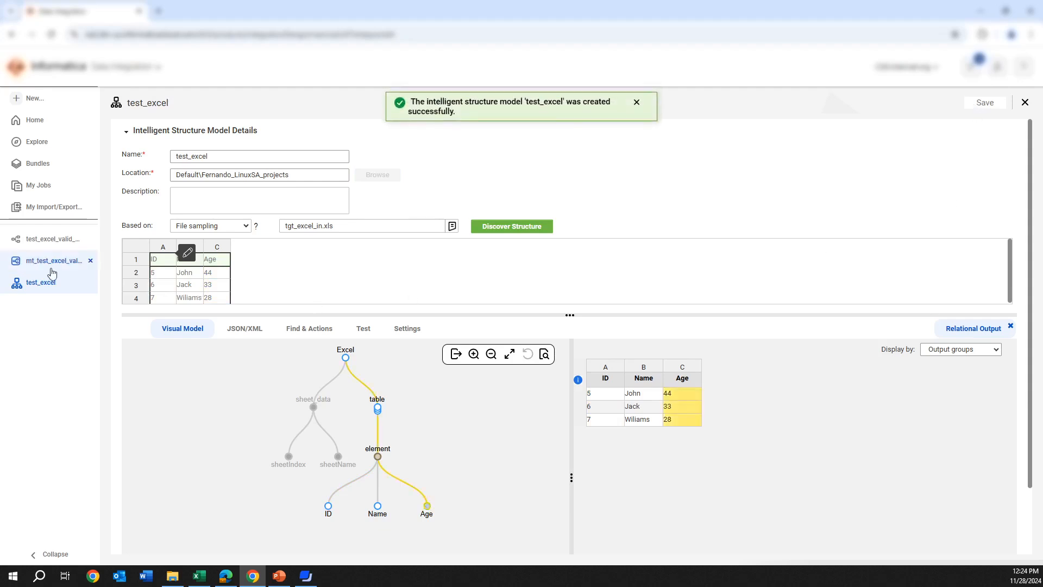
Return to the test_excel_valid_file mapping and view the StructureParser transformation's assigned intelligent structure model
{"action": "left_click", "coordinate": [35, 243]}
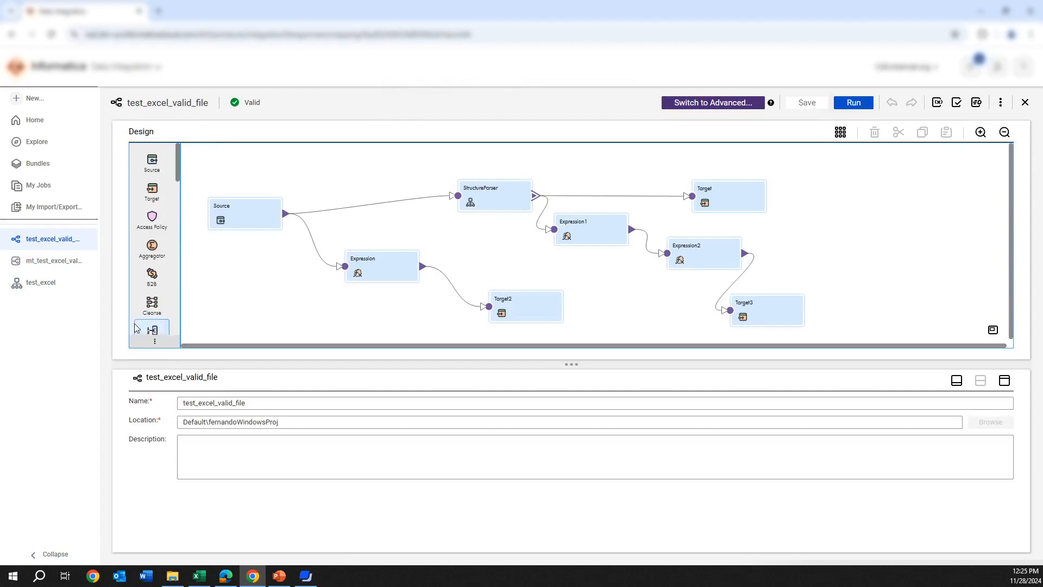
{"action": "scroll", "coordinate": [155, 280], "scroll_direction": "down", "scroll_amount": 2}
{"action": "scroll", "coordinate": [157, 281], "scroll_direction": "down", "scroll_amount": 2}
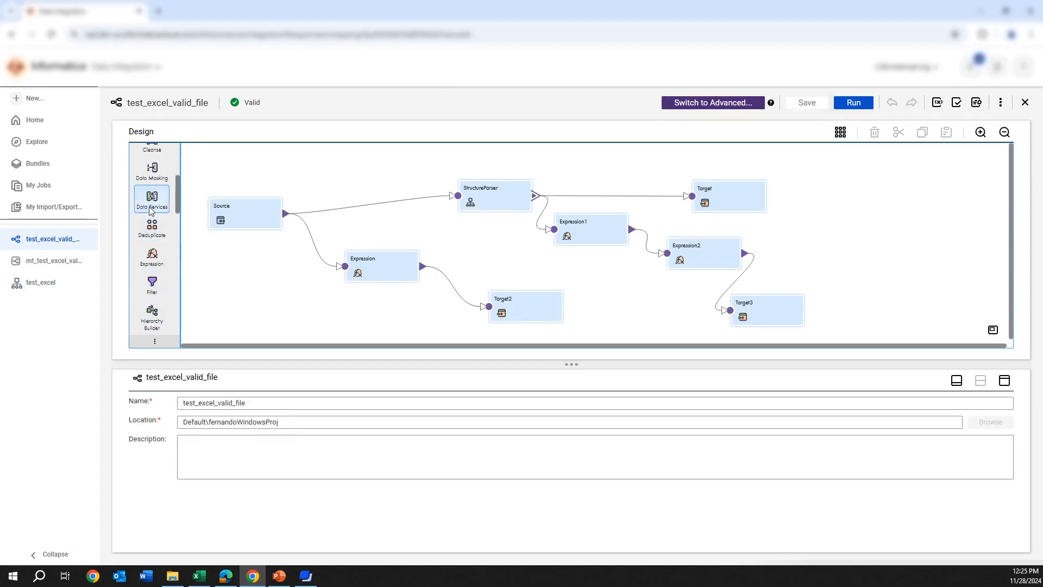
{"action": "scroll", "coordinate": [146, 216], "scroll_direction": "down", "scroll_amount": 3}
{"action": "scroll", "coordinate": [146, 216], "scroll_direction": "down", "scroll_amount": 1}
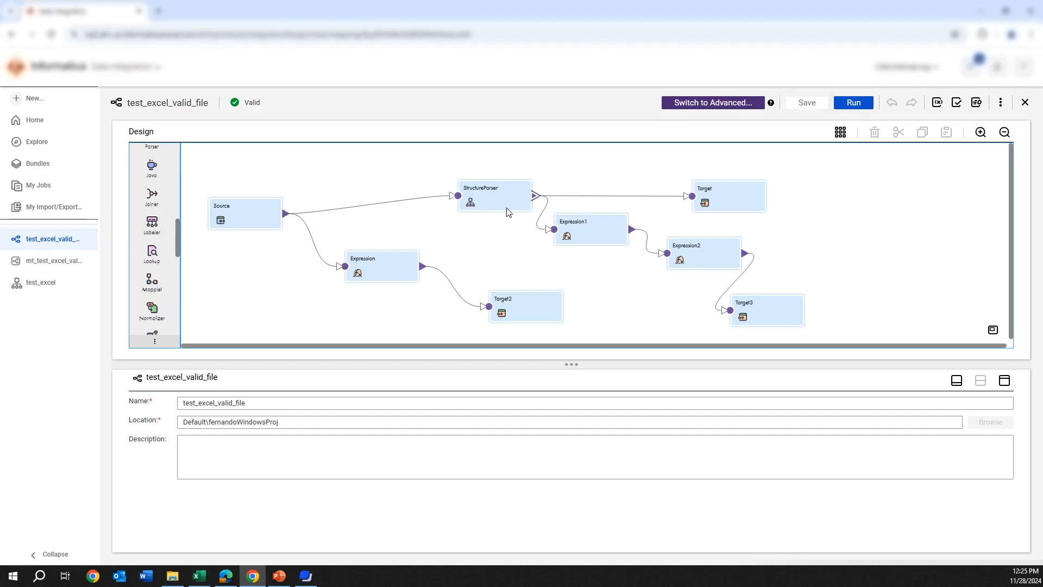
{"action": "left_click", "coordinate": [505, 207]}
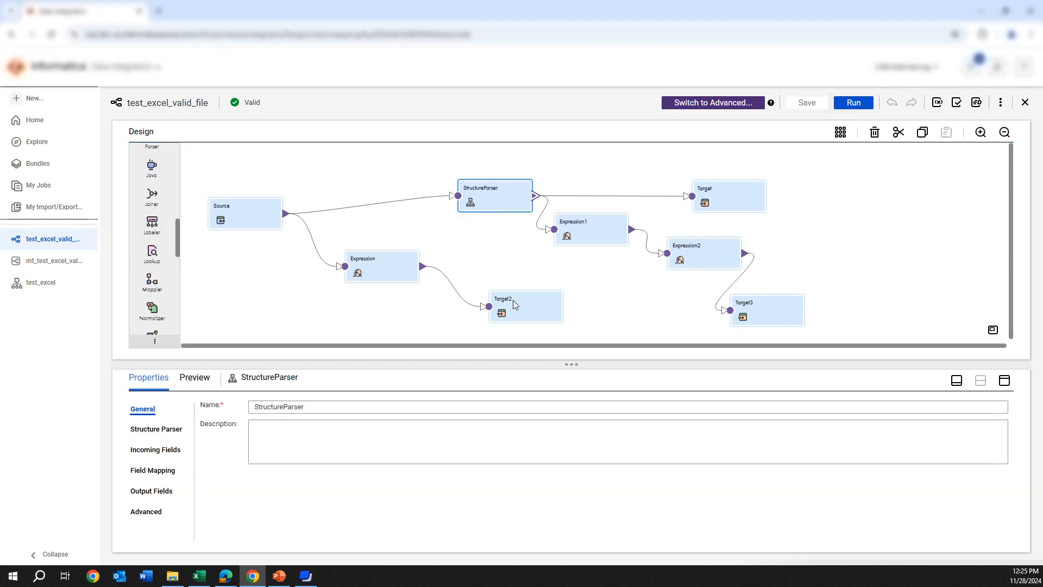
{"action": "left_click", "coordinate": [158, 432]}
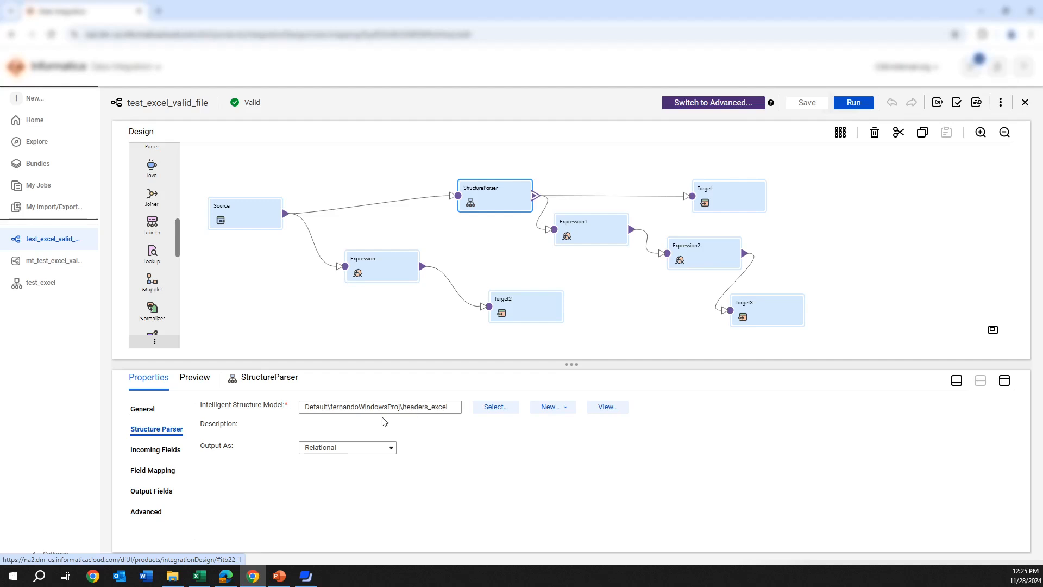
Show the StructureParser's output fields in an enlarged properties area and expand the element group
{"action": "left_click", "coordinate": [134, 496]}
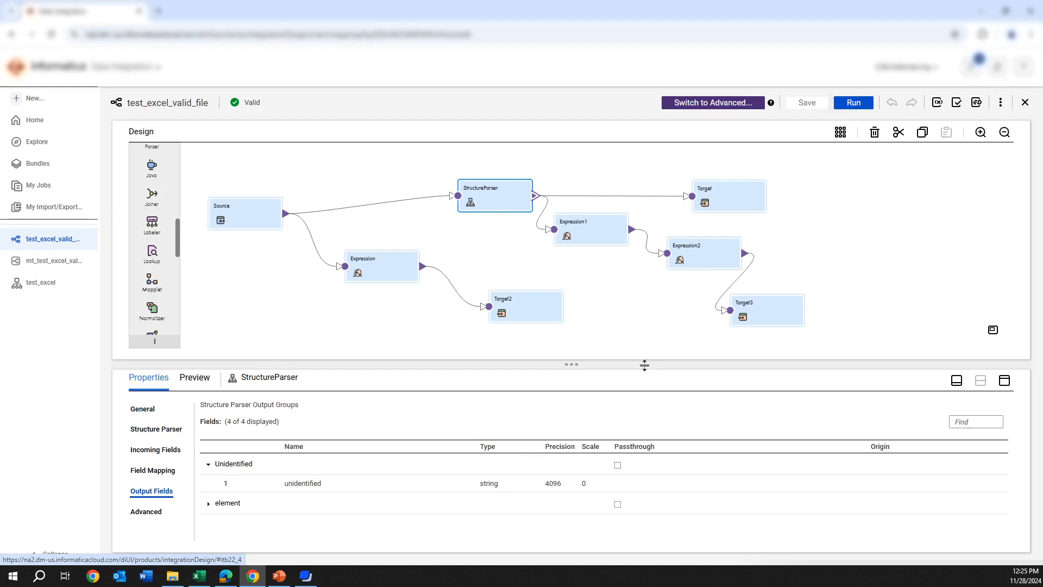
{"action": "left_click_drag", "start_coordinate": [645, 363], "coordinate": [643, 304]}
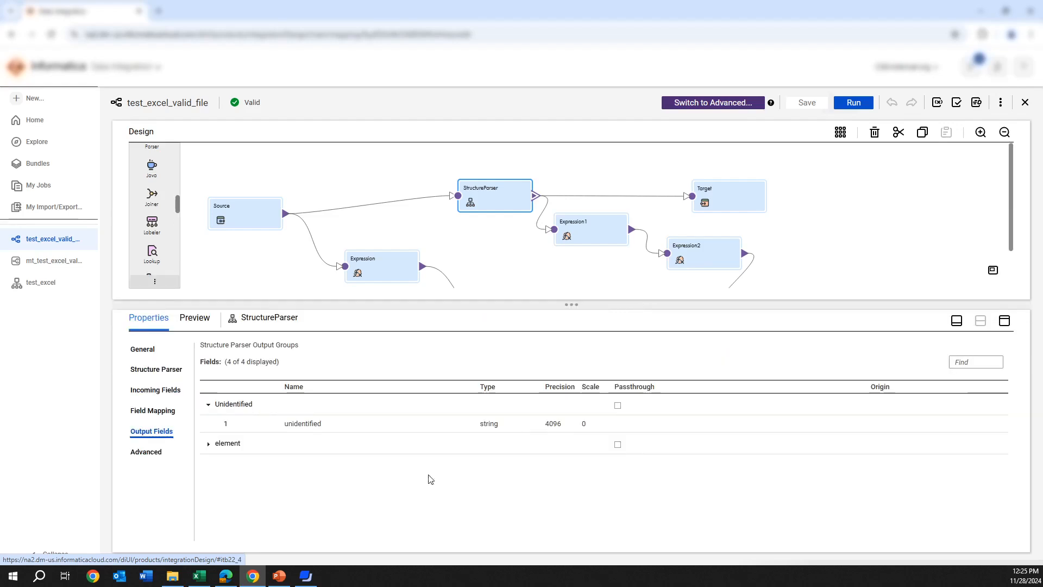
{"action": "left_click", "coordinate": [207, 445]}
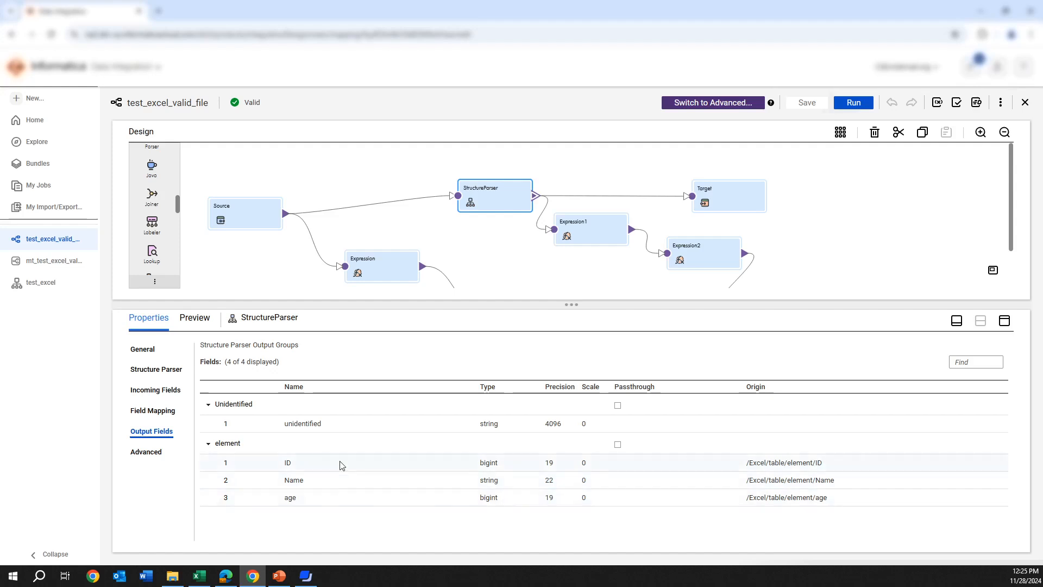
Examine the data rows and the header row of tgt_excel_in.xls in Excel against the StructureParser's output groups
{"action": "left_click", "coordinate": [206, 578]}
{"action": "left_click_drag", "start_coordinate": [151, 300], "coordinate": [220, 323]}
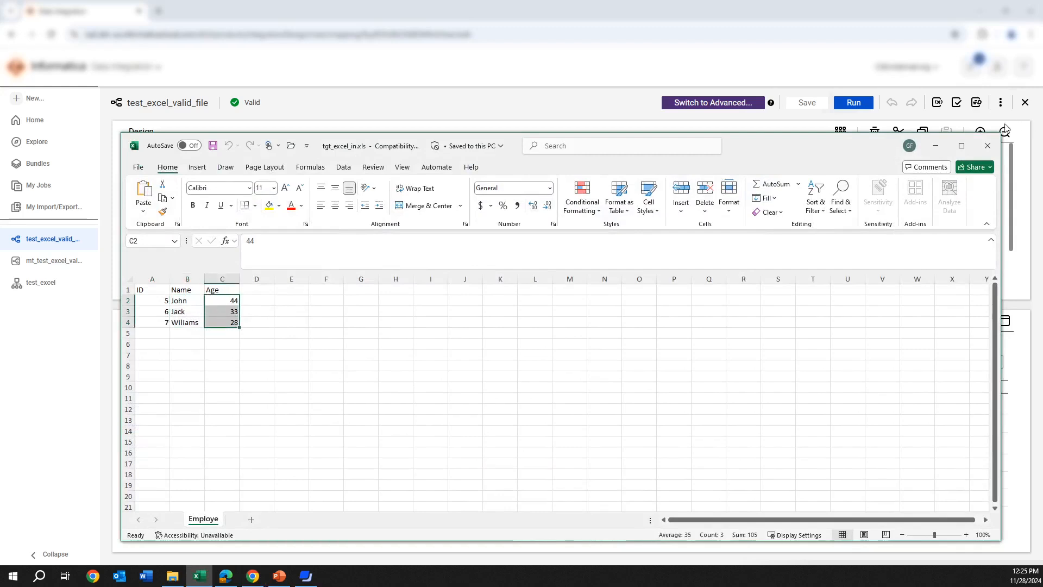
{"action": "left_click", "coordinate": [936, 146]}
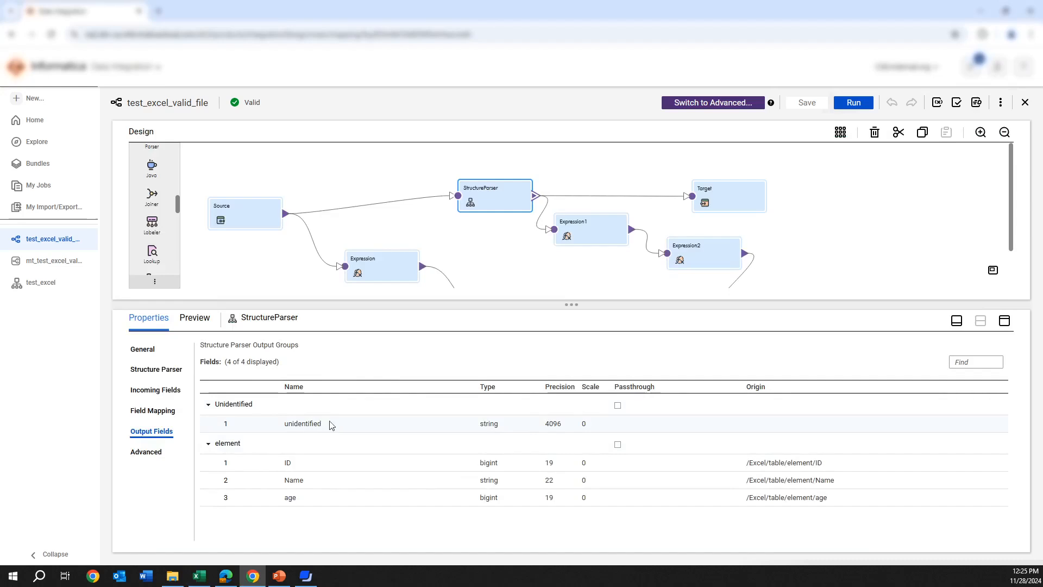
{"action": "left_click", "coordinate": [199, 576]}
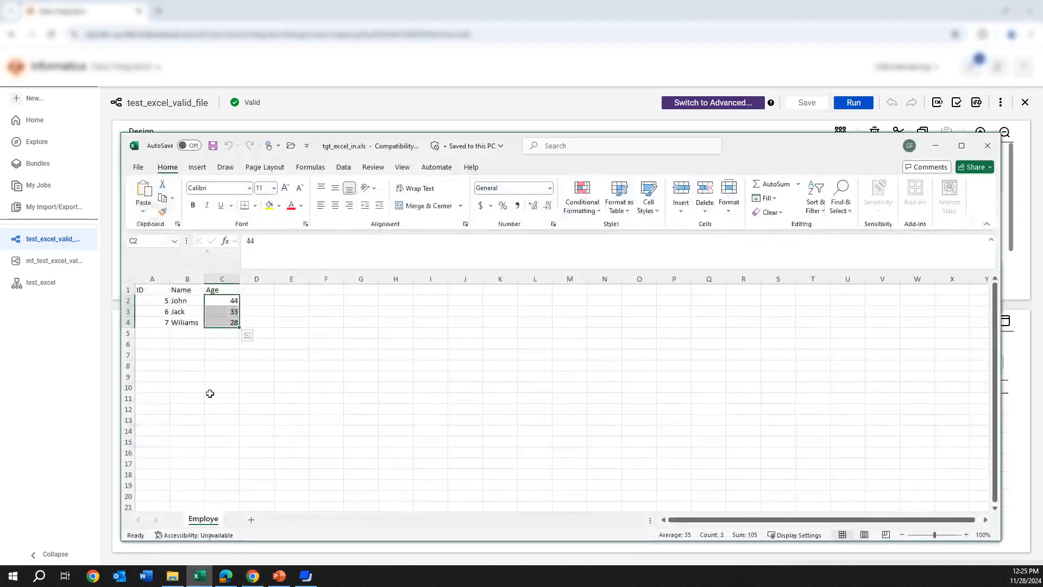
{"action": "left_click_drag", "start_coordinate": [140, 290], "coordinate": [215, 291]}
{"action": "left_click", "coordinate": [935, 146]}
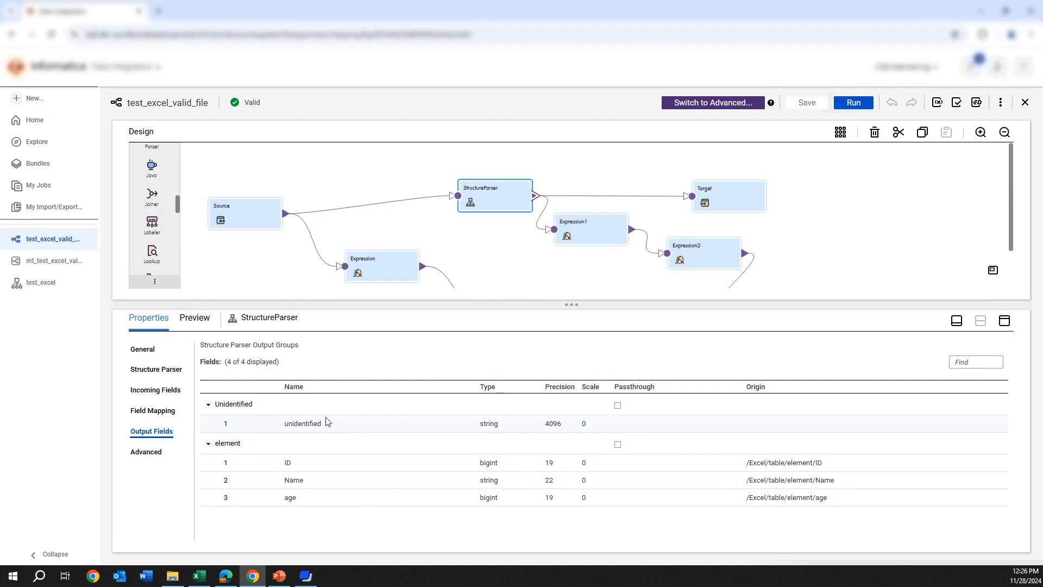
Reselect the StructureParser and review the fields of its Unidentified and element output groups
{"action": "left_click", "coordinate": [572, 276]}
{"action": "left_click", "coordinate": [503, 197]}
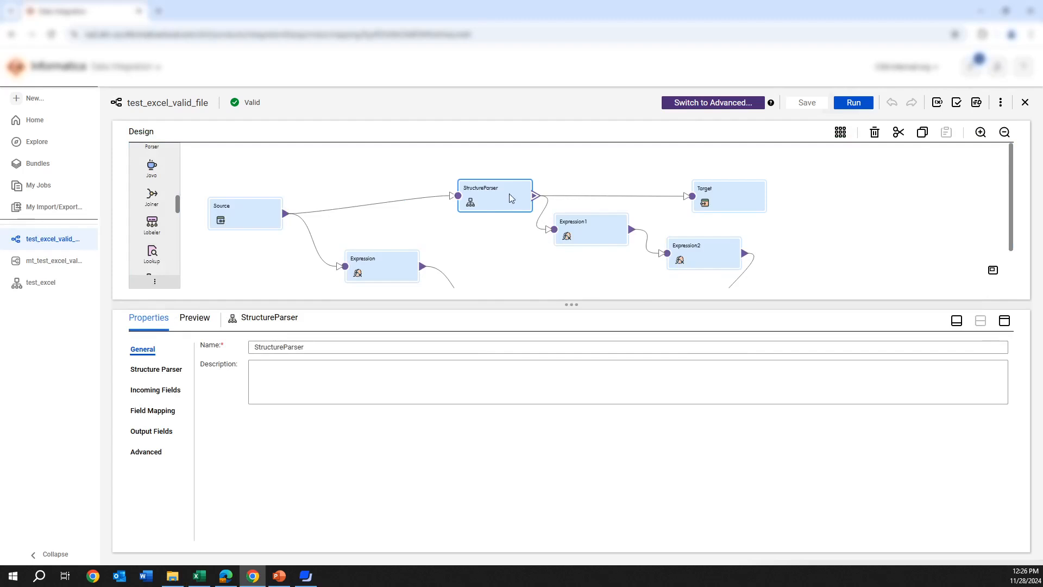
{"action": "left_click", "coordinate": [159, 432]}
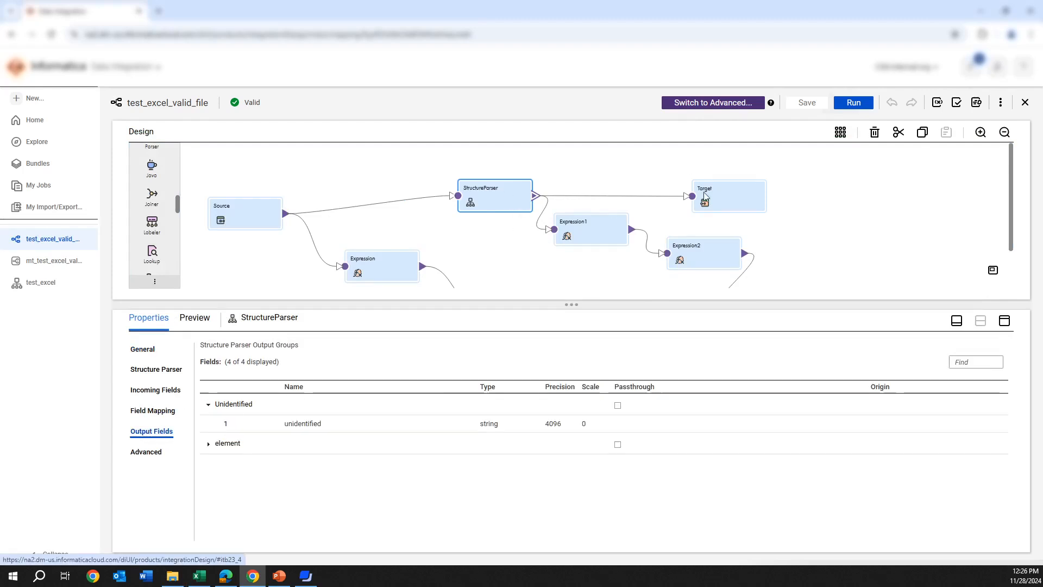
{"action": "left_click", "coordinate": [208, 445]}
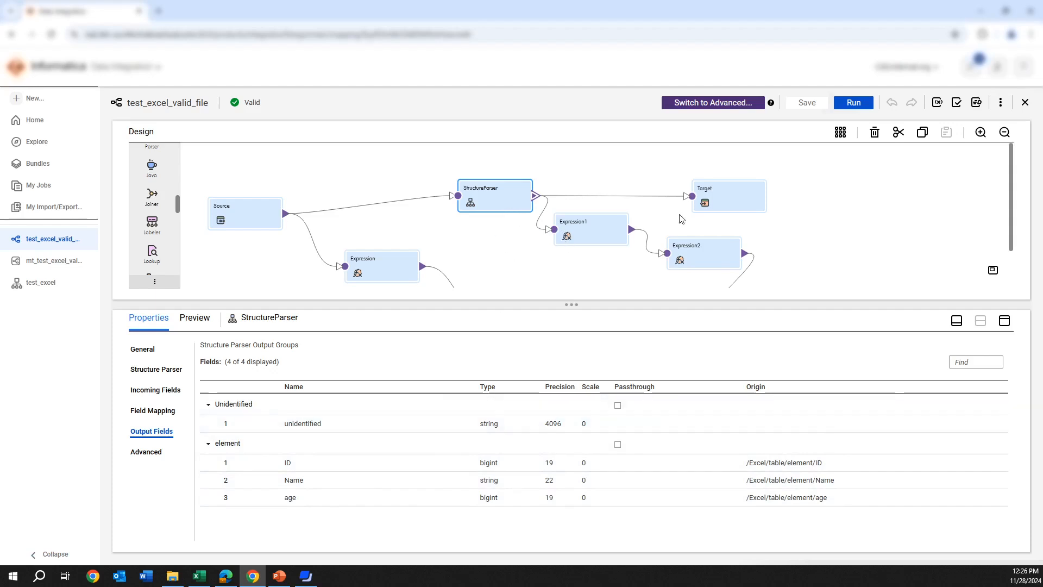
Review Expression1's incoming fields and open its valid_columns field expression
{"action": "left_click", "coordinate": [600, 238]}
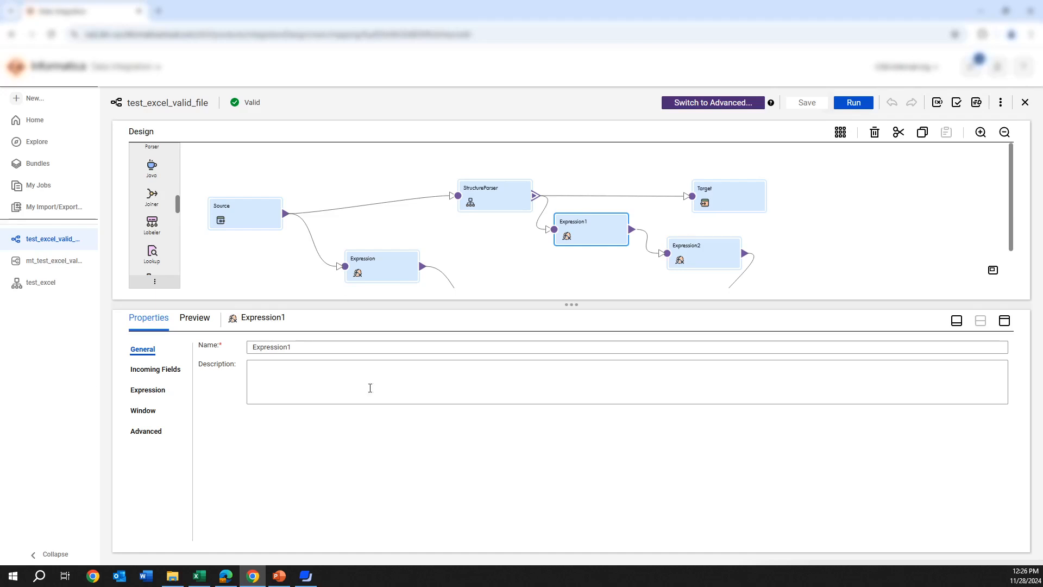
{"action": "left_click", "coordinate": [151, 375]}
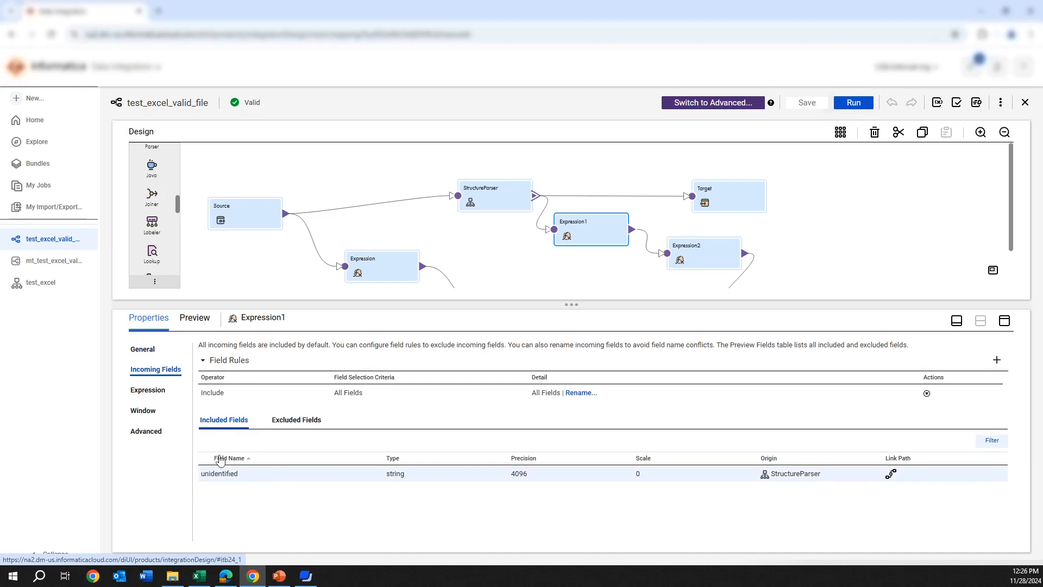
{"action": "left_click", "coordinate": [147, 390]}
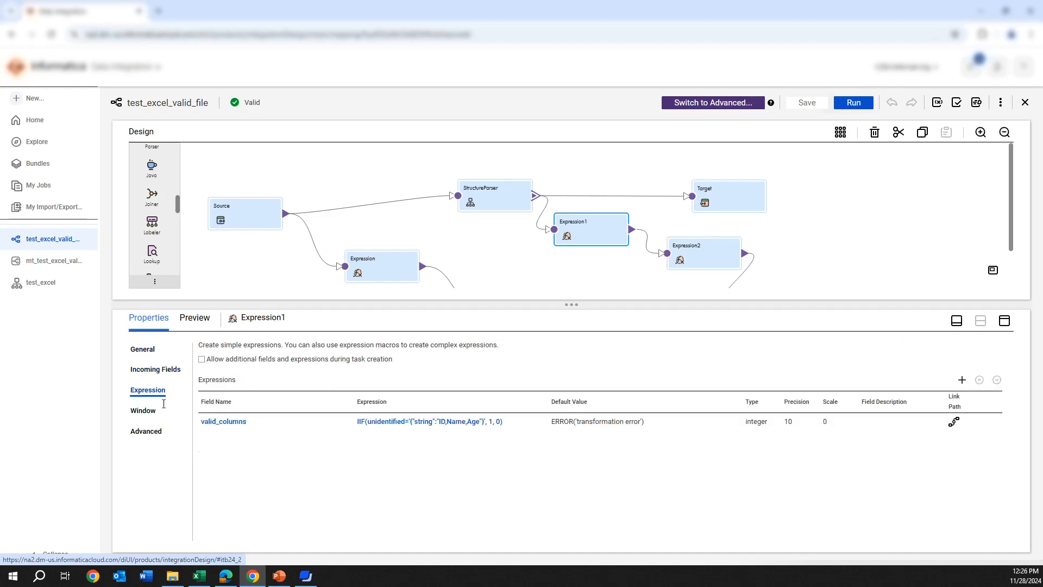
{"action": "left_click", "coordinate": [428, 424]}
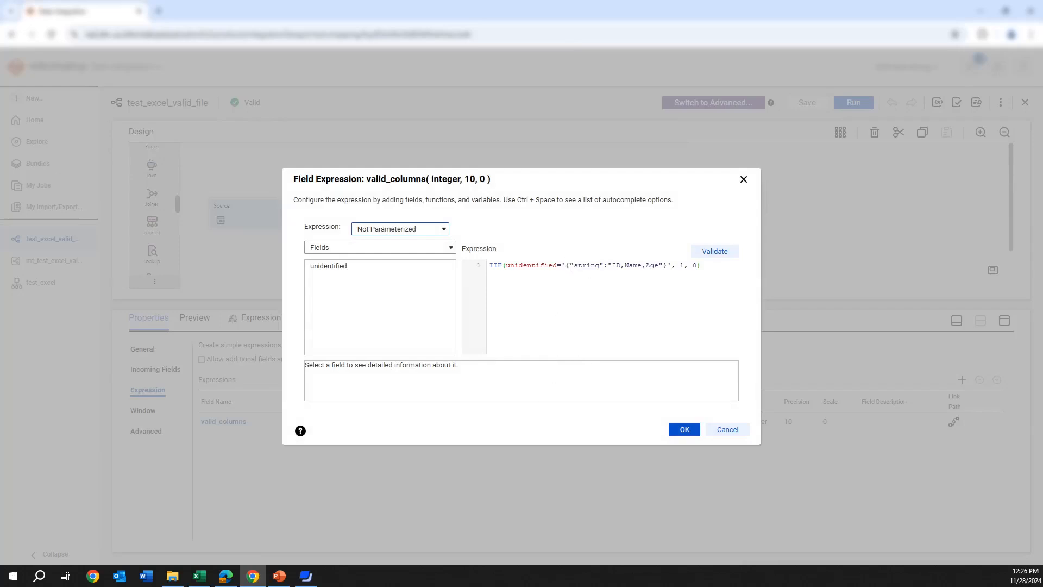
Examine the header string compared in the valid_columns expression, checking it against the header row of the Excel workbook
{"action": "left_click_drag", "start_coordinate": [570, 267], "coordinate": [663, 266]}
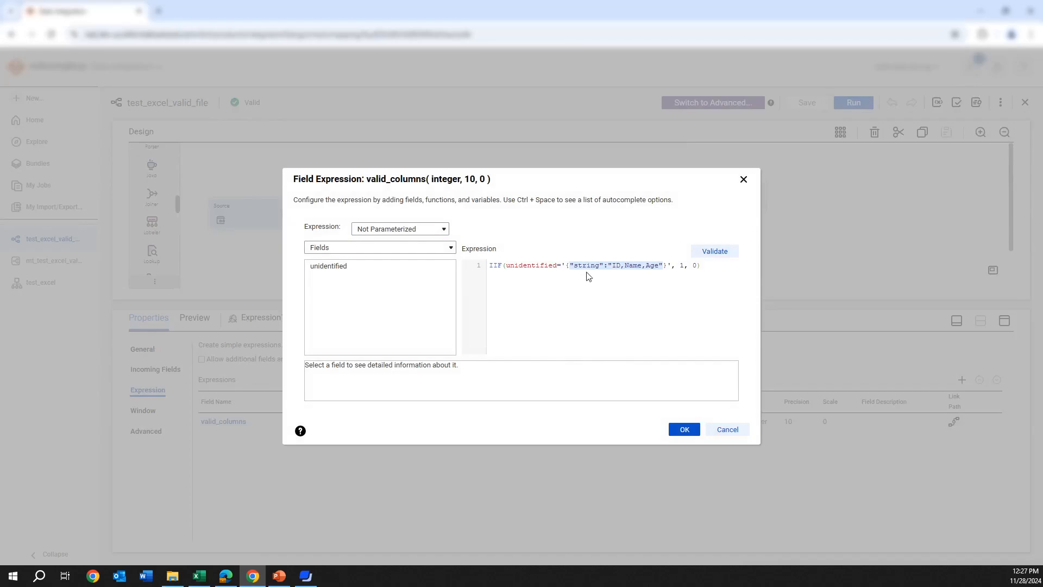
{"action": "left_click", "coordinate": [199, 576]}
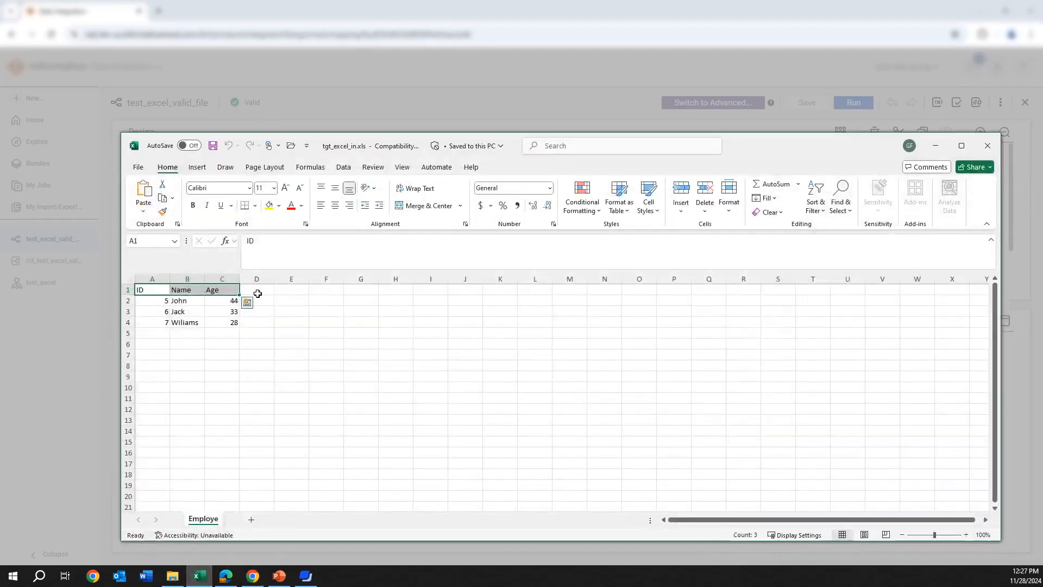
{"action": "left_click", "coordinate": [944, 150]}
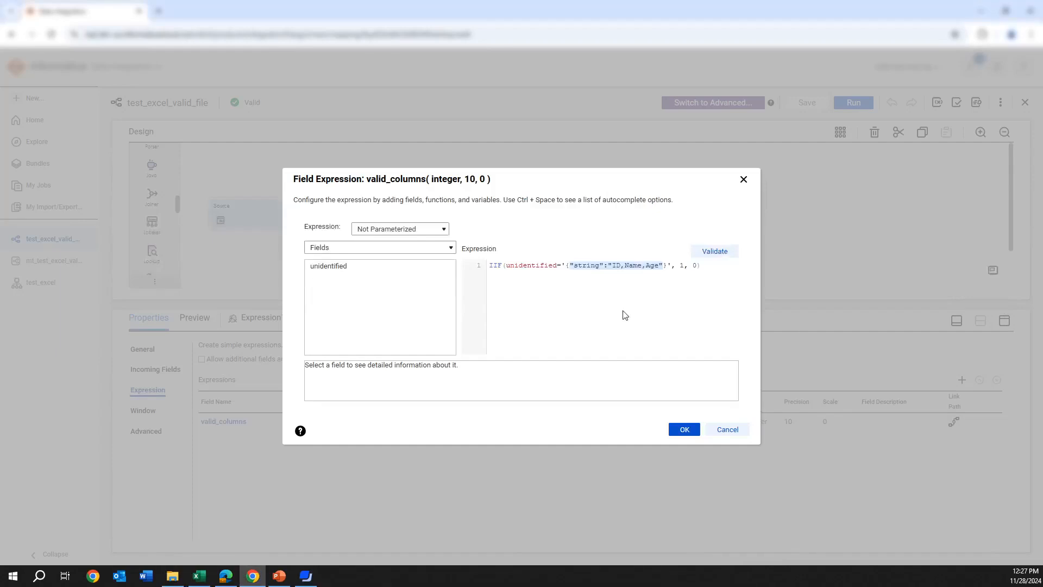
{"action": "left_click", "coordinate": [594, 291]}
{"action": "left_click_drag", "start_coordinate": [575, 265], "coordinate": [584, 266]}
{"action": "left_click_drag", "start_coordinate": [597, 265], "coordinate": [602, 266]}
{"action": "left_click", "coordinate": [575, 265]}
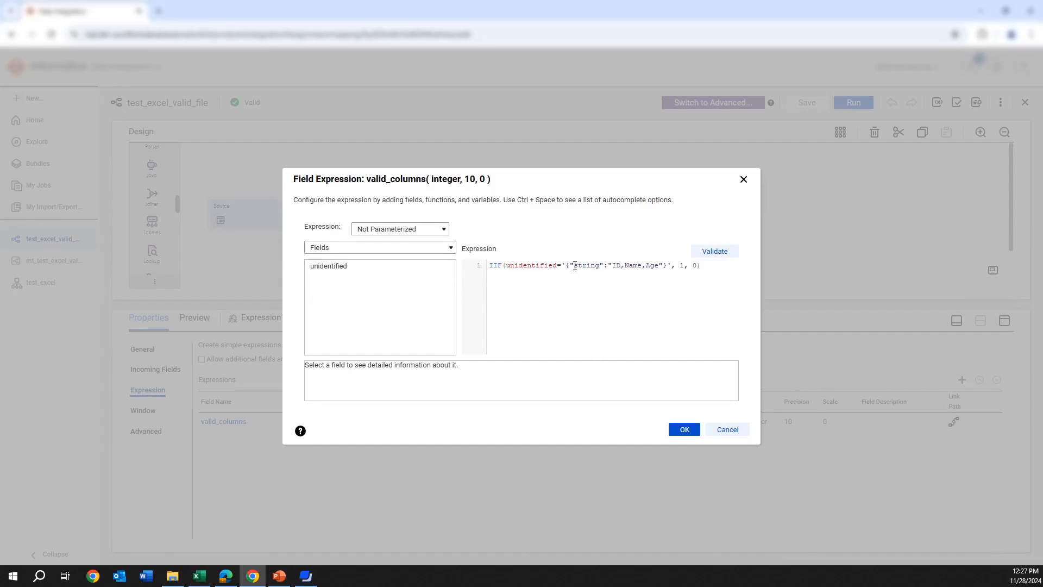
{"action": "left_click_drag", "start_coordinate": [577, 266], "coordinate": [659, 267]}
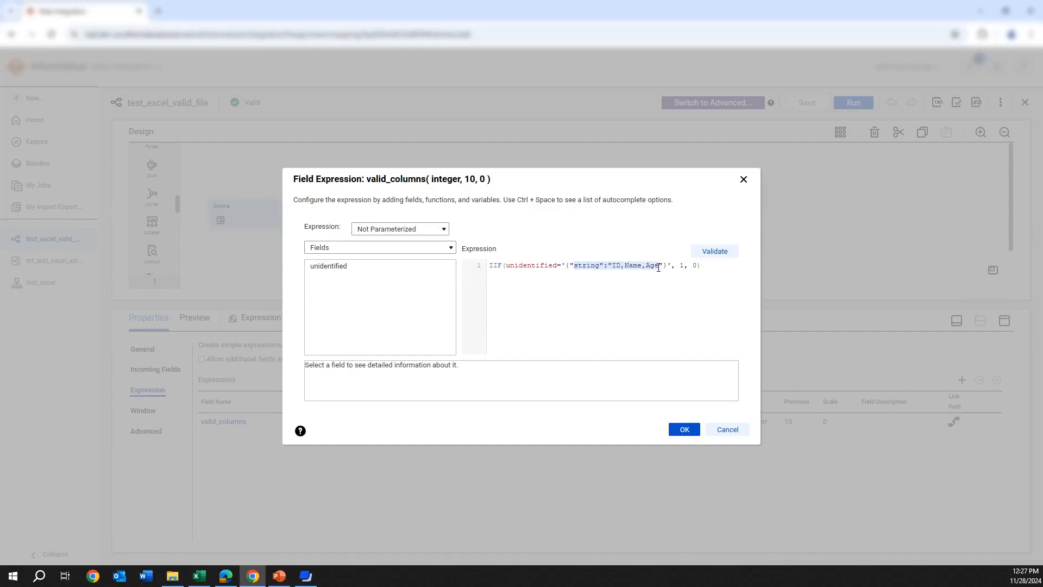
Compare the ID, Name and Age header cells in tgt_excel_in.xls with the string in the valid_columns expression, and close the expression
{"action": "left_click_drag", "start_coordinate": [566, 265], "coordinate": [666, 266]}
{"action": "left_click", "coordinate": [664, 267]}
{"action": "double_click", "coordinate": [589, 266]}
{"action": "left_click_drag", "start_coordinate": [664, 265], "coordinate": [573, 263]}
{"action": "left_click", "coordinate": [200, 576]}
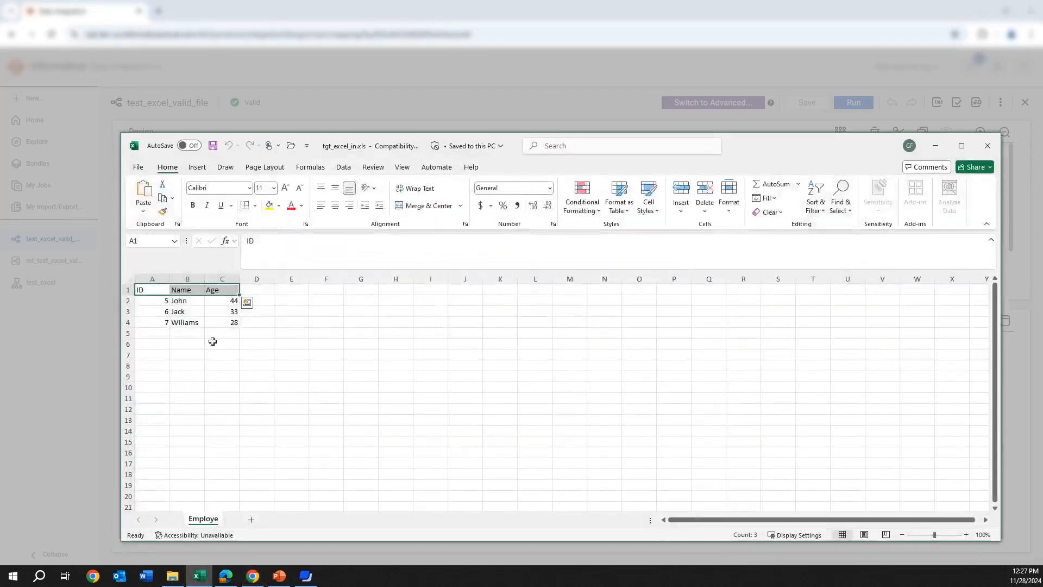
{"action": "left_click", "coordinate": [153, 292]}
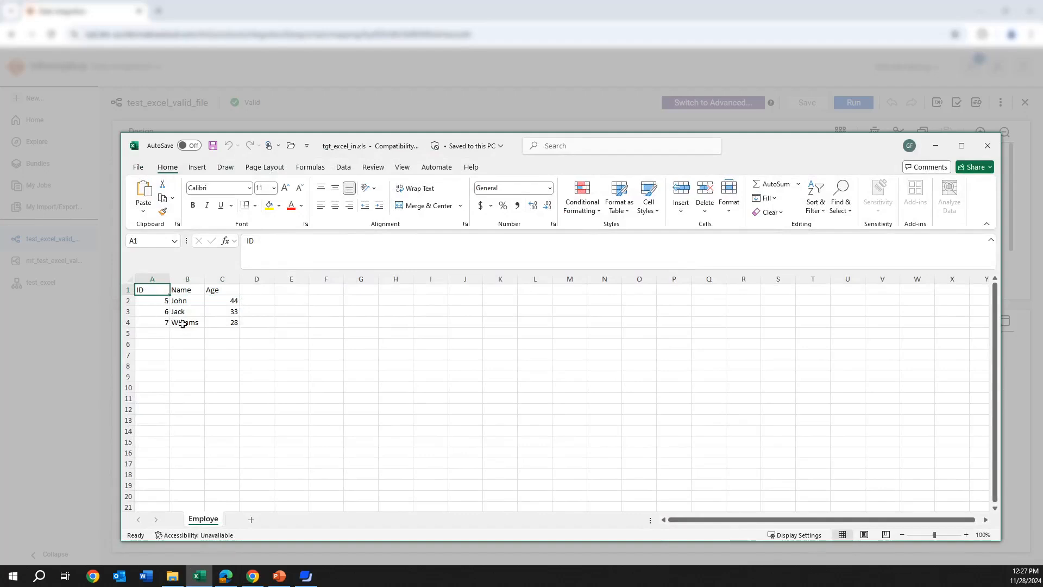
{"action": "left_click", "coordinate": [214, 291]}
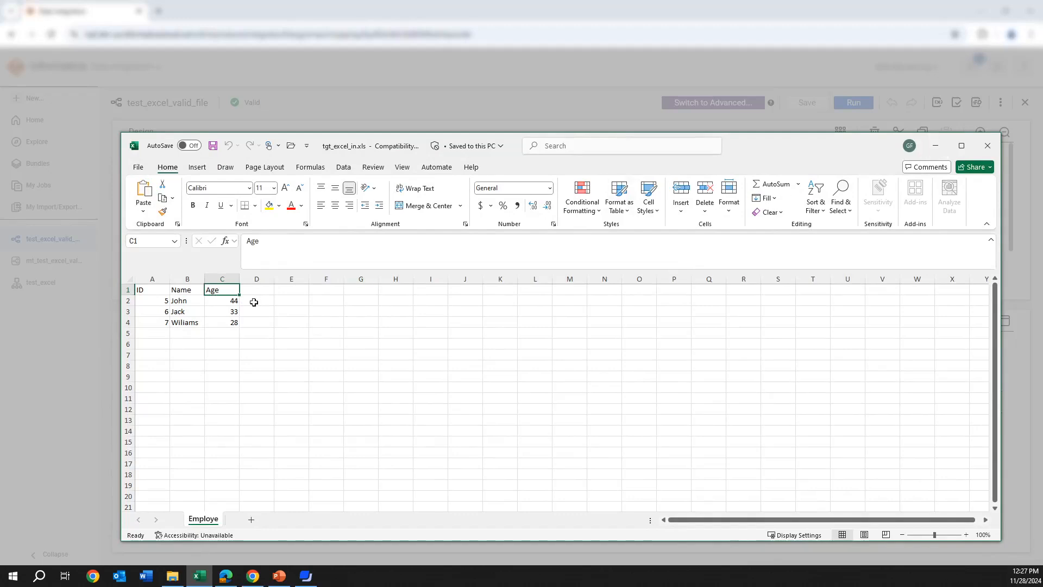
{"action": "left_click", "coordinate": [936, 146]}
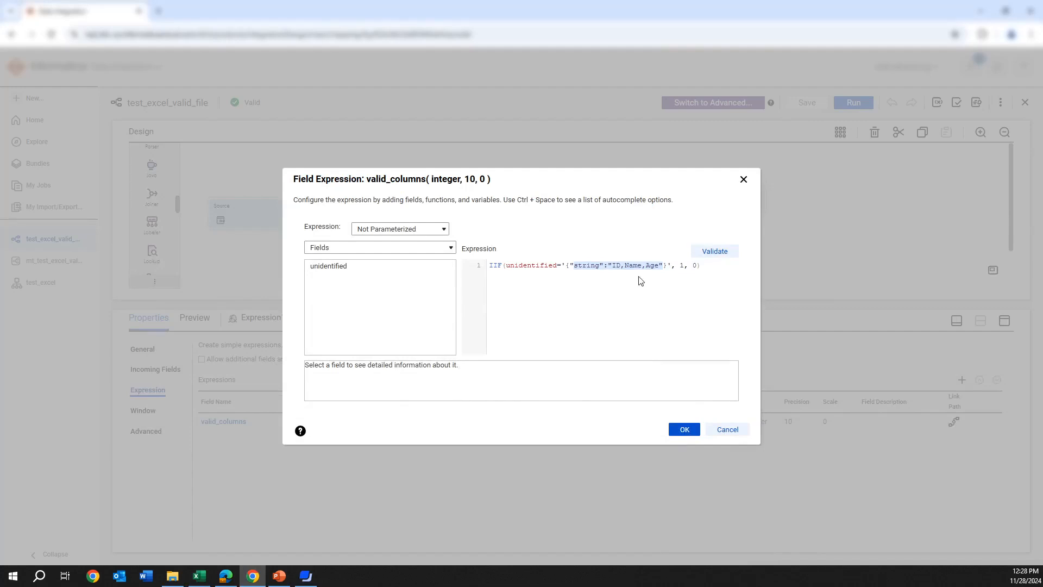
{"action": "left_click", "coordinate": [742, 180]}
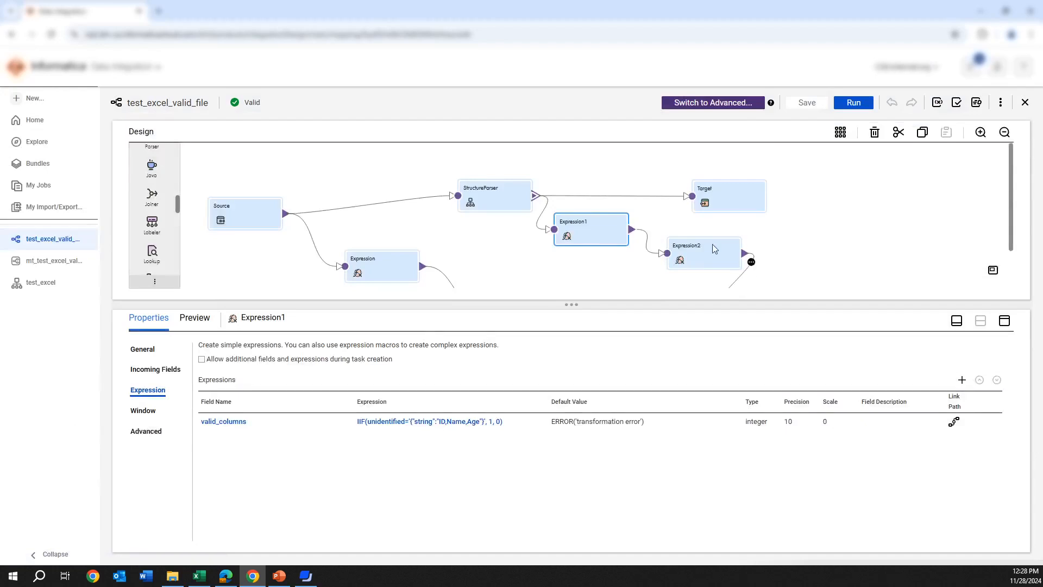
Run the mt_test_excel_valid_file mapping task and refresh its job status in My Jobs
{"action": "scroll", "coordinate": [619, 255], "scroll_direction": "down", "scroll_amount": 2}
{"action": "scroll", "coordinate": [625, 247], "scroll_direction": "up", "scroll_amount": 2}
{"action": "left_click", "coordinate": [70, 267]}
{"action": "scroll", "coordinate": [554, 304], "scroll_direction": "down", "scroll_amount": 3}
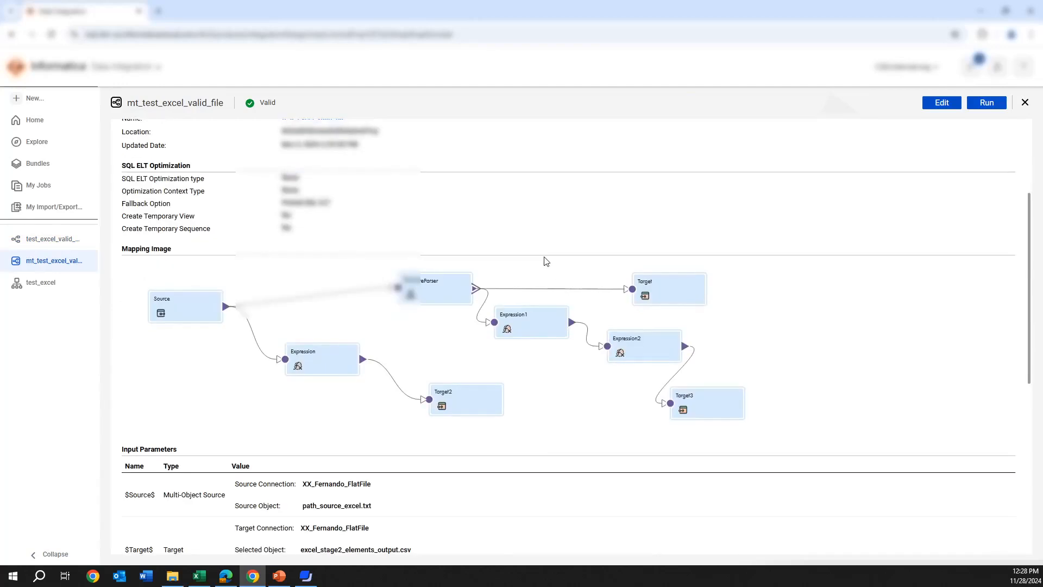
{"action": "scroll", "coordinate": [546, 261], "scroll_direction": "up", "scroll_amount": 3}
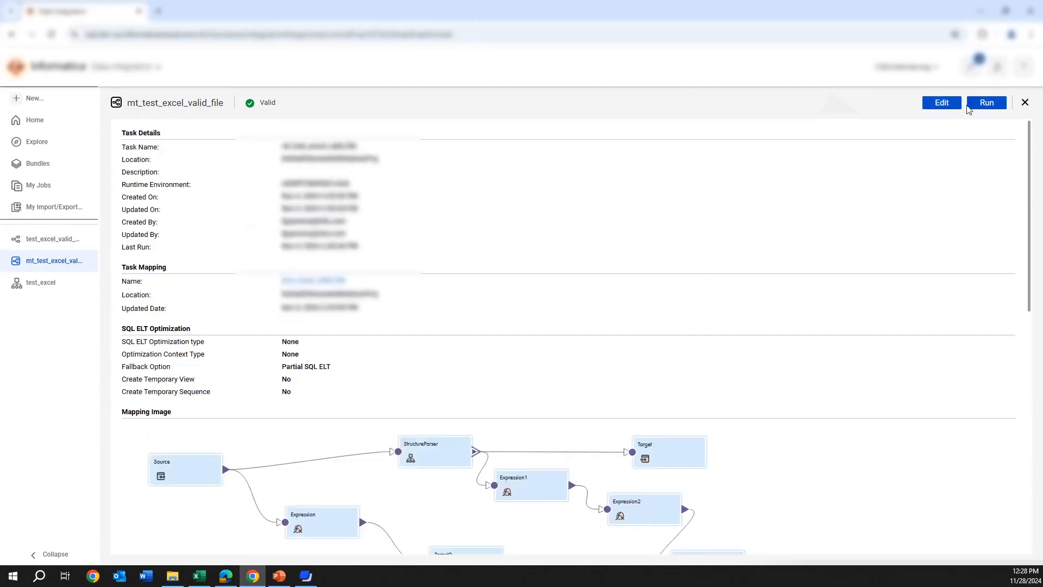
{"action": "left_click", "coordinate": [980, 109]}
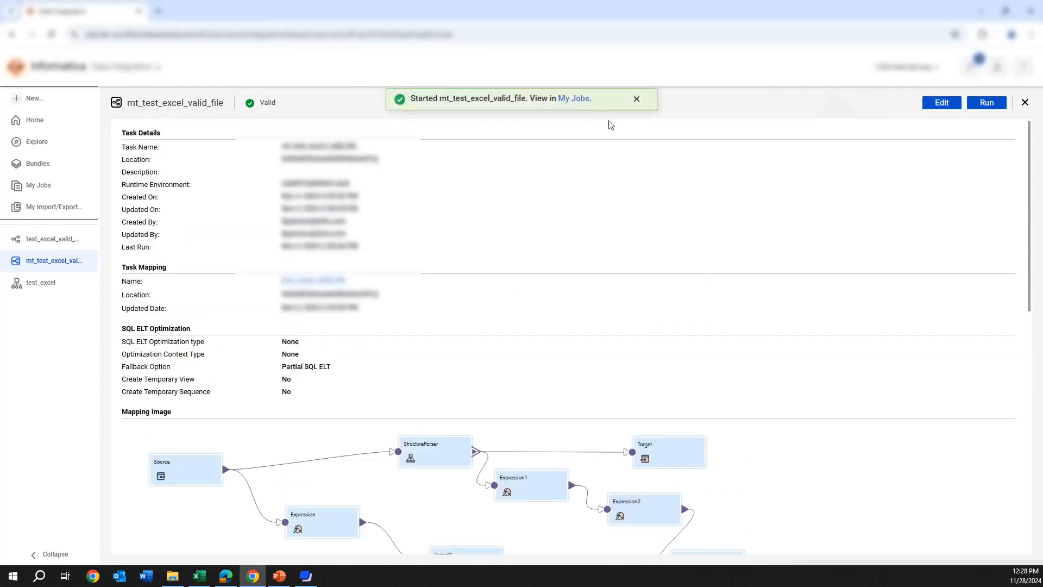
{"action": "left_click", "coordinate": [575, 104]}
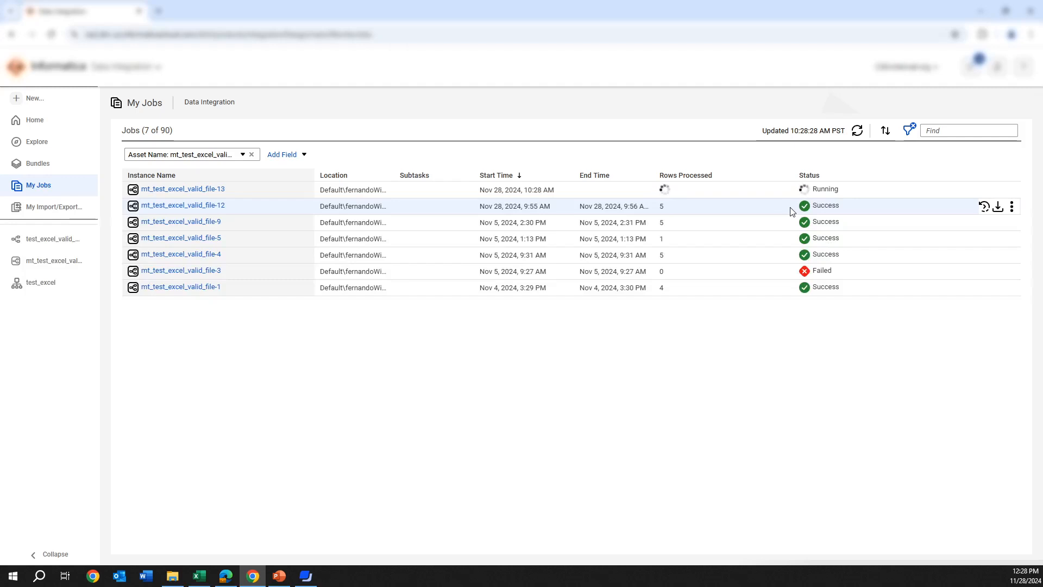
{"action": "left_click", "coordinate": [857, 132]}
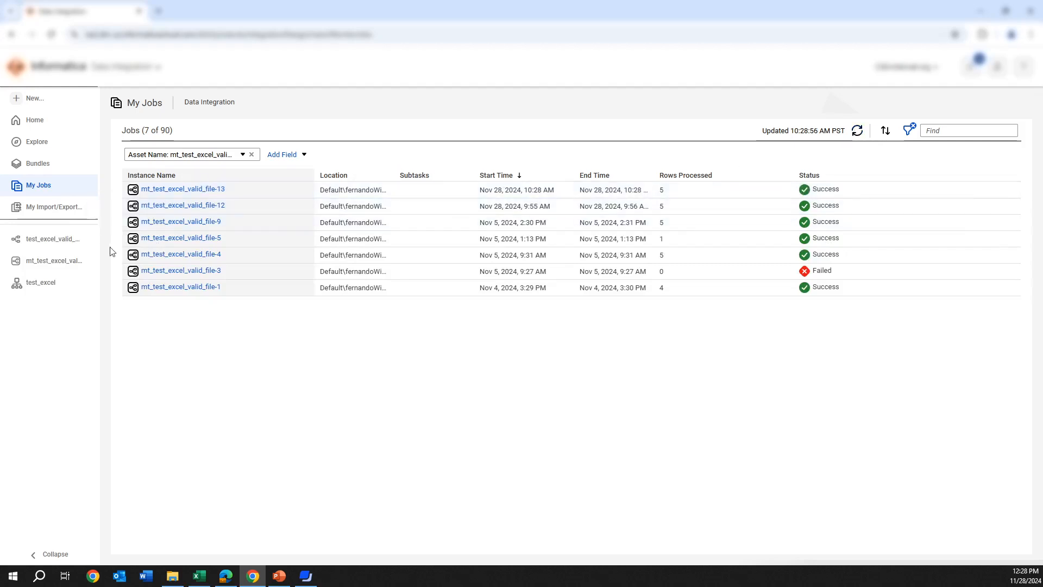
Return to the test_excel_valid_file mapping and review the connection and object details of Target3
{"action": "left_click", "coordinate": [45, 239]}
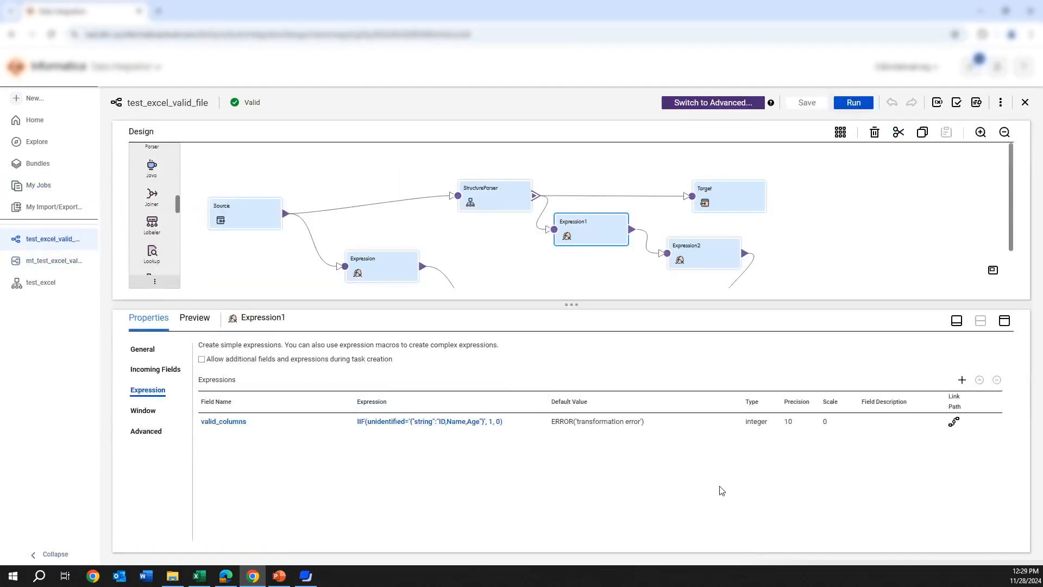
{"action": "scroll", "coordinate": [803, 257], "scroll_direction": "down", "scroll_amount": 1}
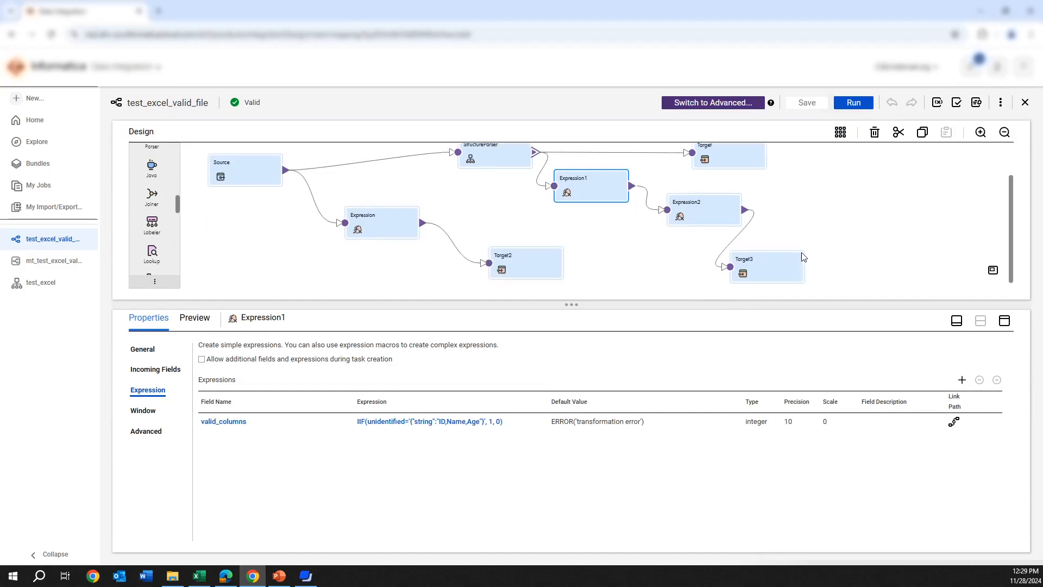
{"action": "left_click", "coordinate": [779, 276]}
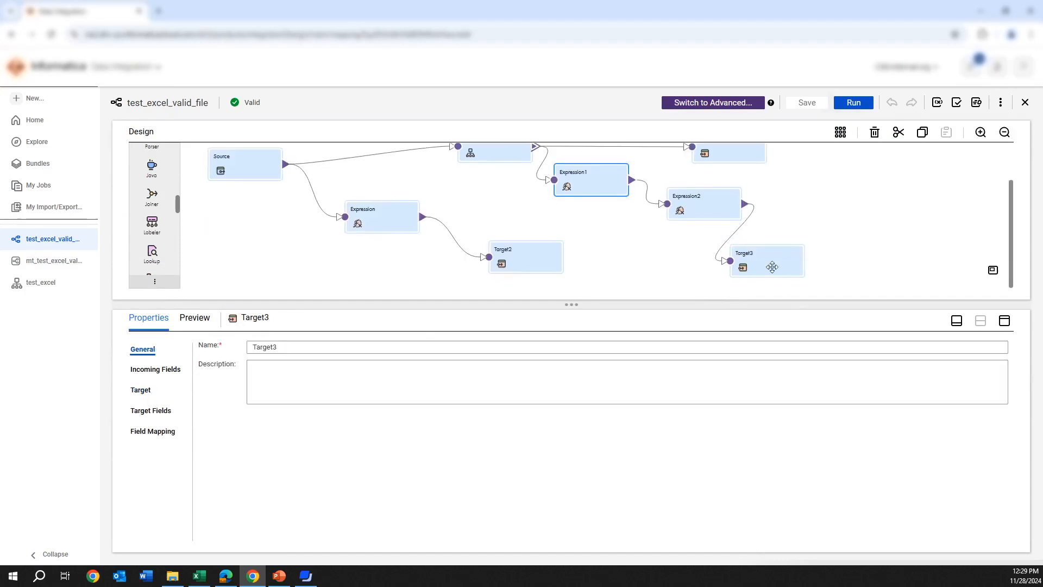
{"action": "left_click", "coordinate": [153, 392]}
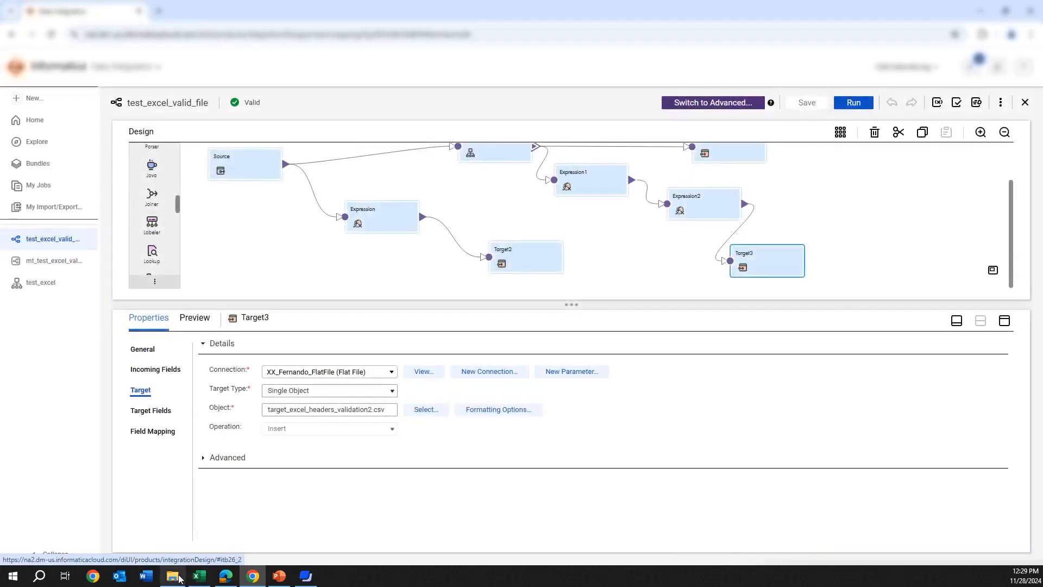
Open target_excel_headers_validation2.csv in Excel, fit all columns to their contents and examine the value under the unidentified header
{"action": "left_click", "coordinate": [179, 550]}
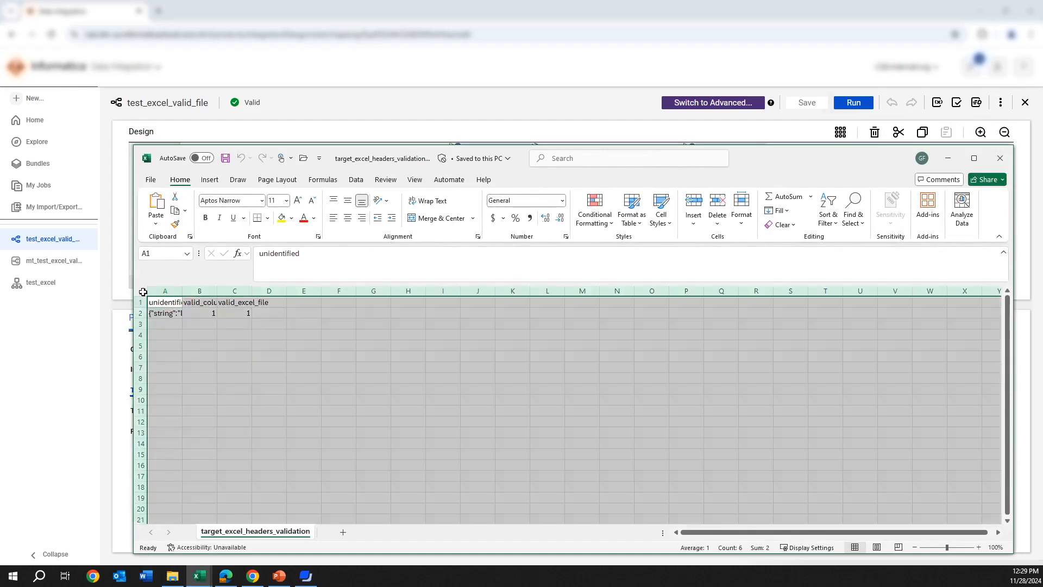
{"action": "left_click", "coordinate": [147, 292]}
{"action": "double_click", "coordinate": [182, 291]}
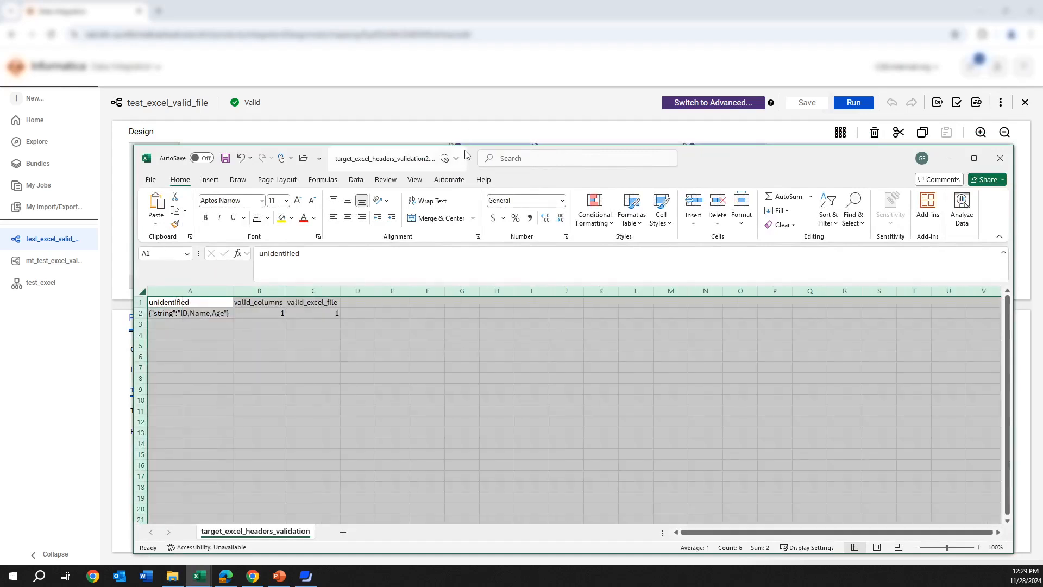
{"action": "left_click", "coordinate": [247, 322]}
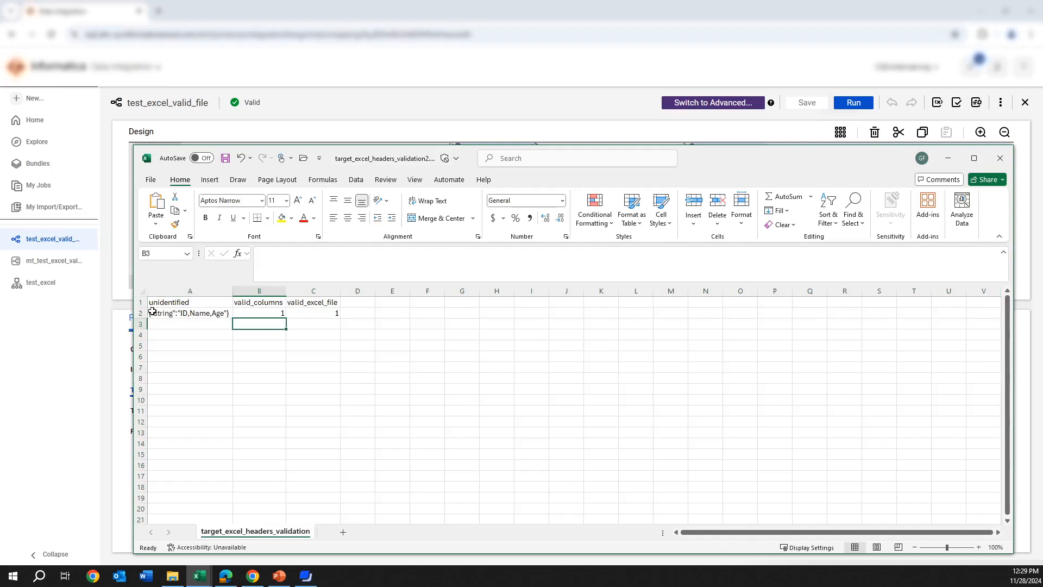
{"action": "left_click", "coordinate": [153, 312]}
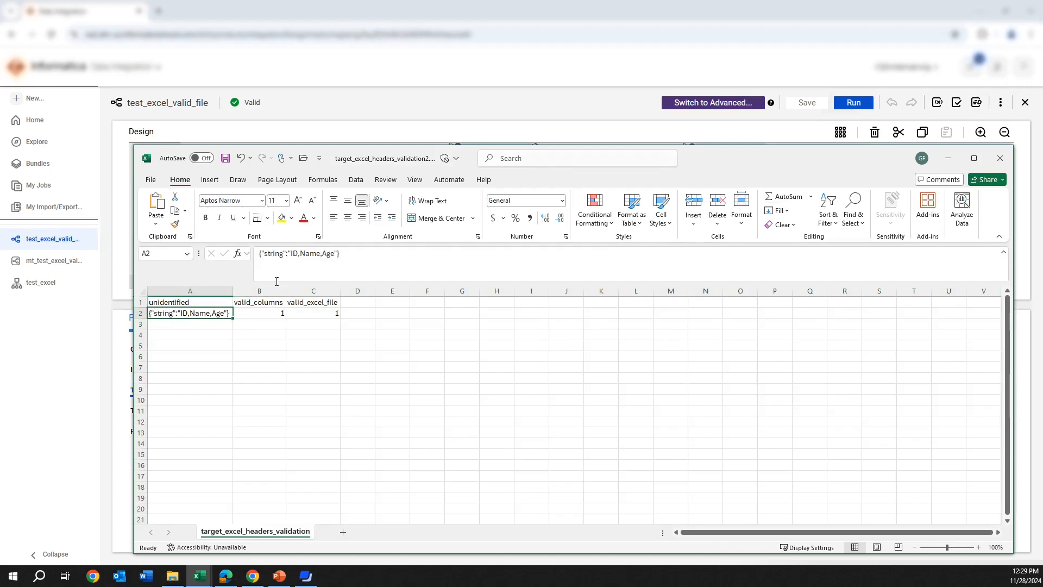
{"action": "left_click_drag", "start_coordinate": [787, 173], "coordinate": [779, 280]}
Reopen Expression1's valid_columns field expression to review its return values against the CSV output, and close it
{"action": "left_click", "coordinate": [619, 196]}
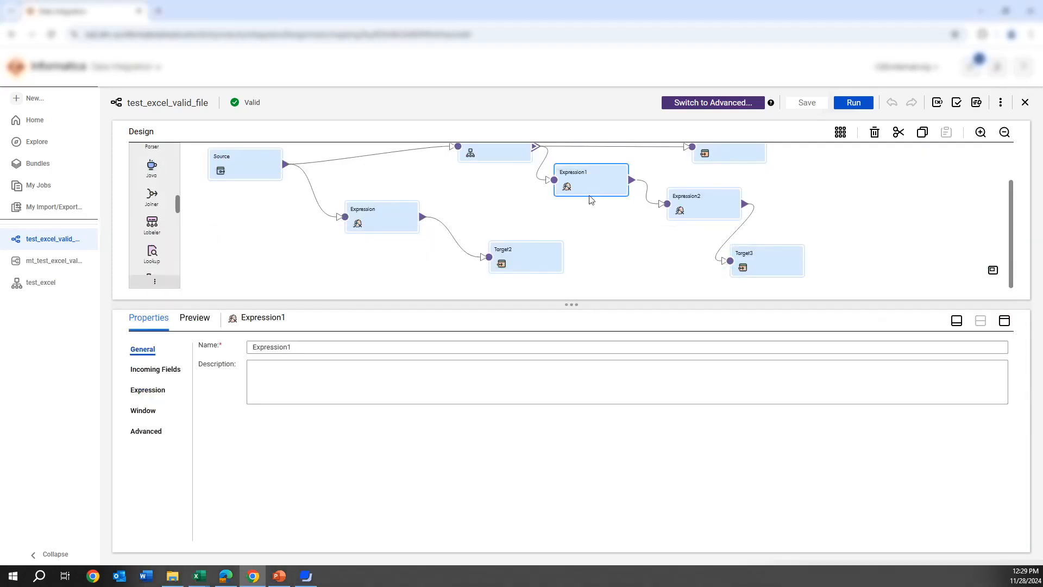
{"action": "left_click", "coordinate": [148, 389]}
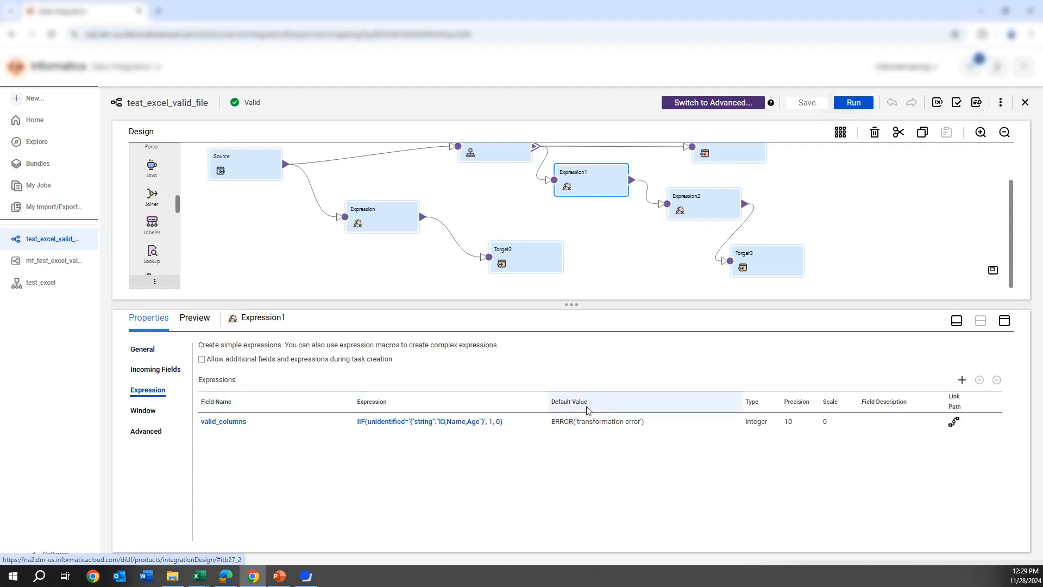
{"action": "left_click", "coordinate": [421, 422]}
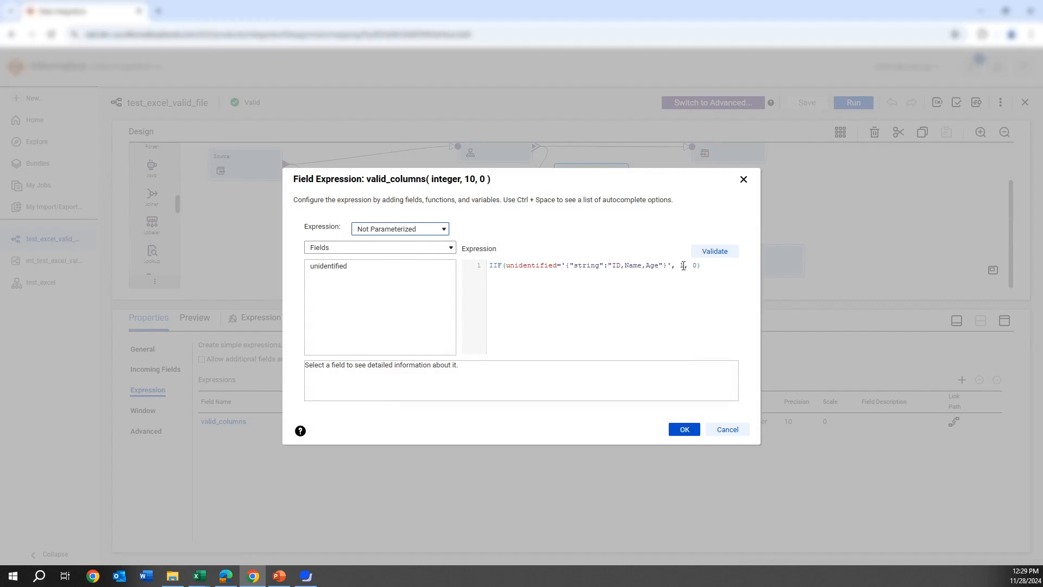
{"action": "left_click", "coordinate": [744, 180]}
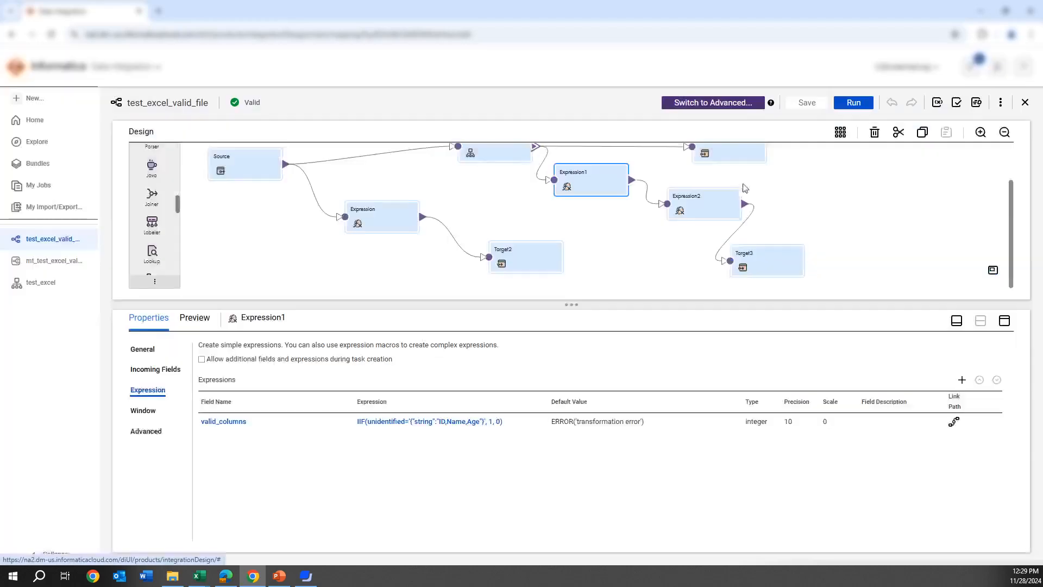
Review the setvariable expression of Expression2's valid_excel_file field and compare it with the target_excel_headers_validation2.csv output in Excel
{"action": "left_click", "coordinate": [695, 204]}
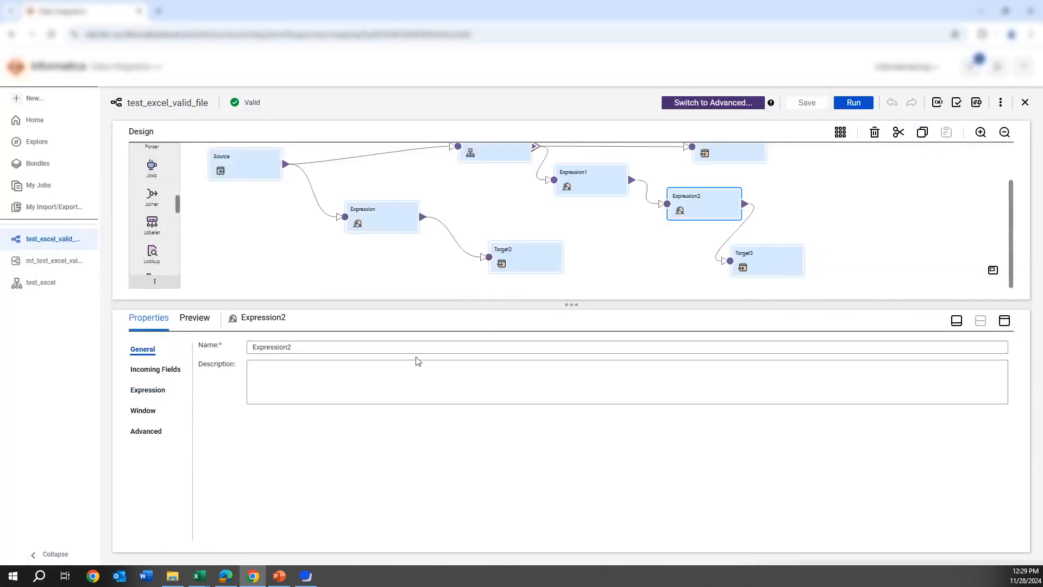
{"action": "left_click", "coordinate": [153, 387]}
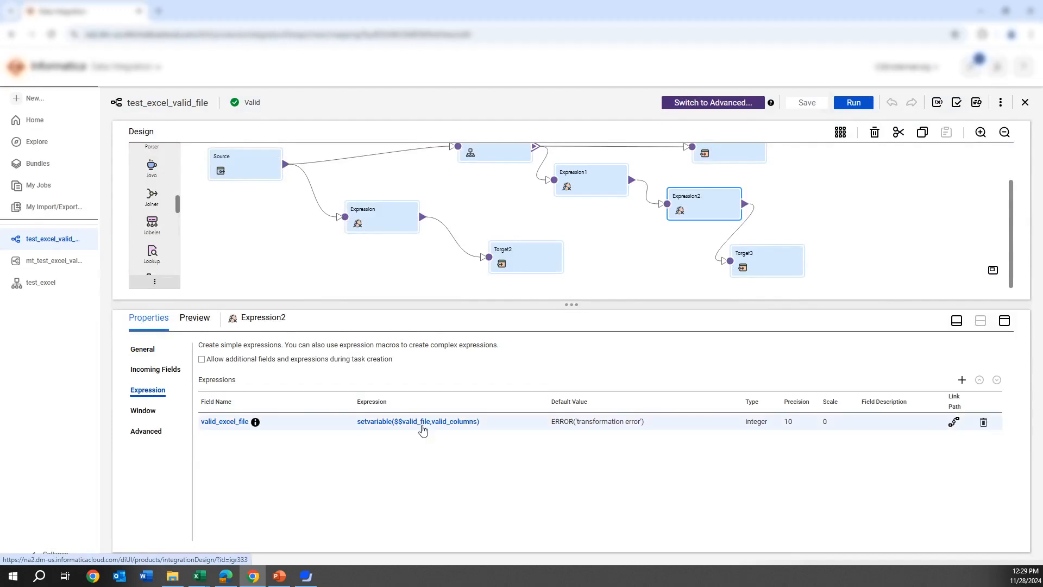
{"action": "left_click", "coordinate": [423, 423]}
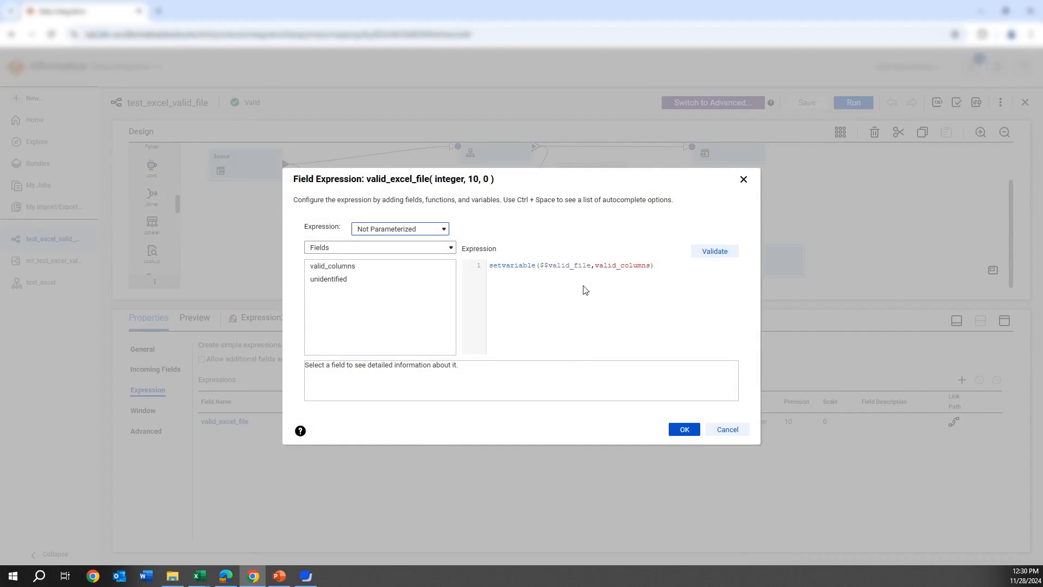
{"action": "double_click", "coordinate": [570, 267]}
{"action": "left_click", "coordinate": [744, 181]}
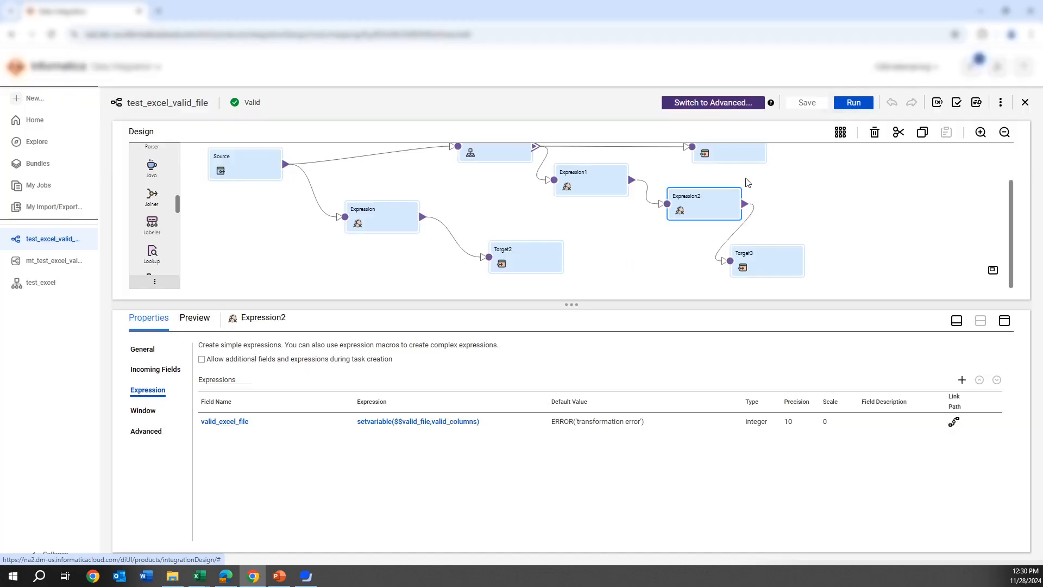
{"action": "left_click", "coordinate": [197, 583]}
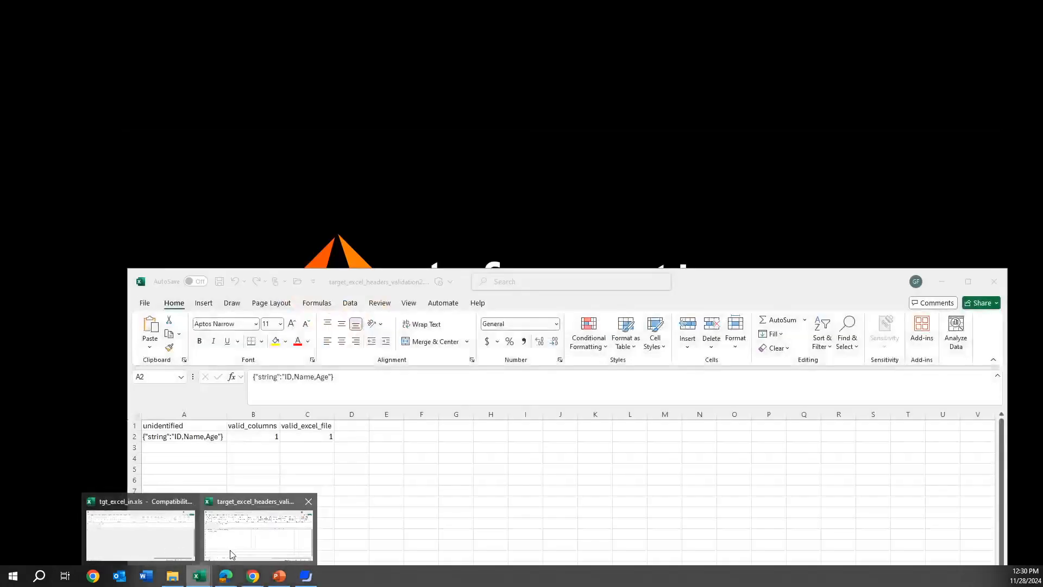
{"action": "left_click", "coordinate": [230, 555]}
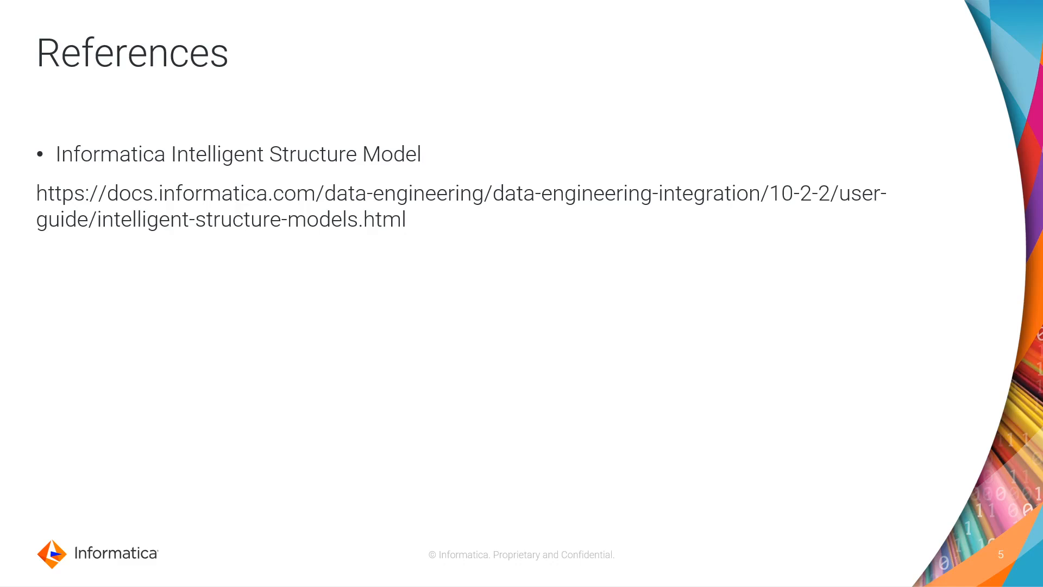
{"action": "key", "text": "Right"}
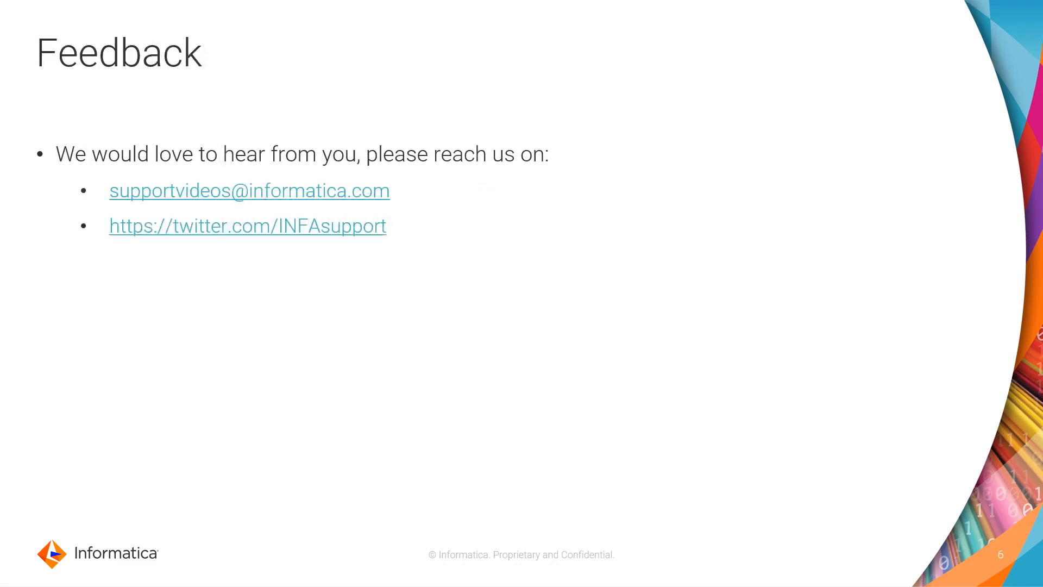